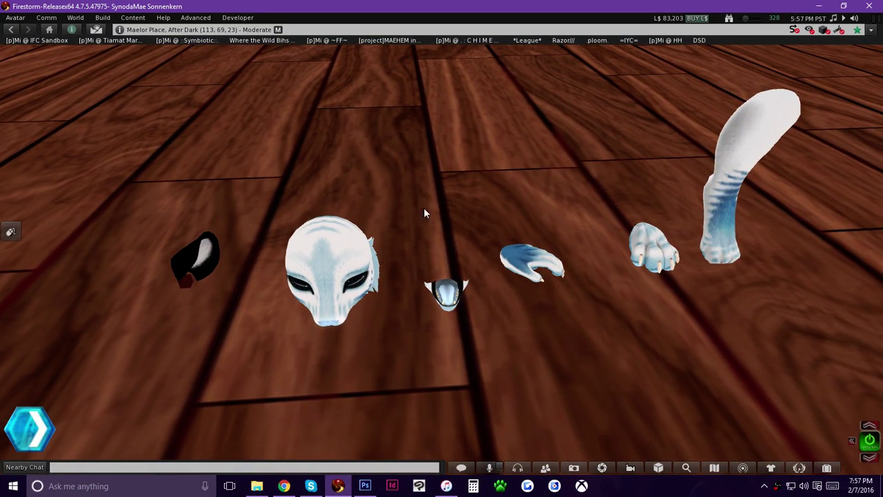
Step: Look over the avatar parts laid out on the floor and open the inventory
{"action": "left_click_drag", "start_coordinate": [317, 268], "coordinate": [458, 274], "text": "alt"}
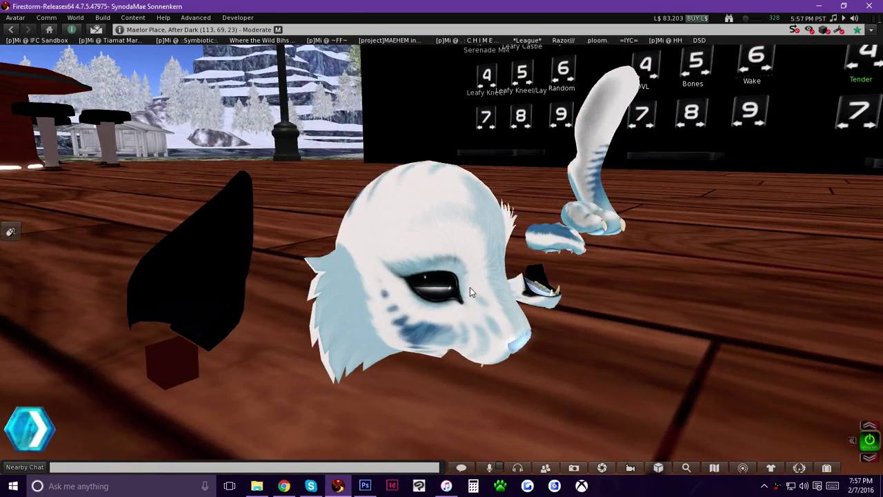
{"action": "left_click_drag", "start_coordinate": [479, 278], "coordinate": [378, 338], "text": "alt"}
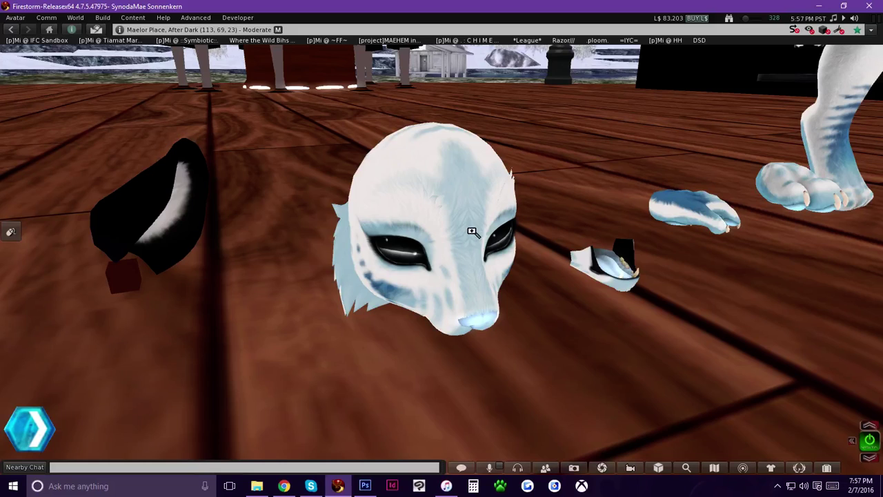
{"action": "left_click_drag", "start_coordinate": [459, 234], "coordinate": [488, 273], "text": "alt"}
{"action": "left_click", "coordinate": [828, 469]}
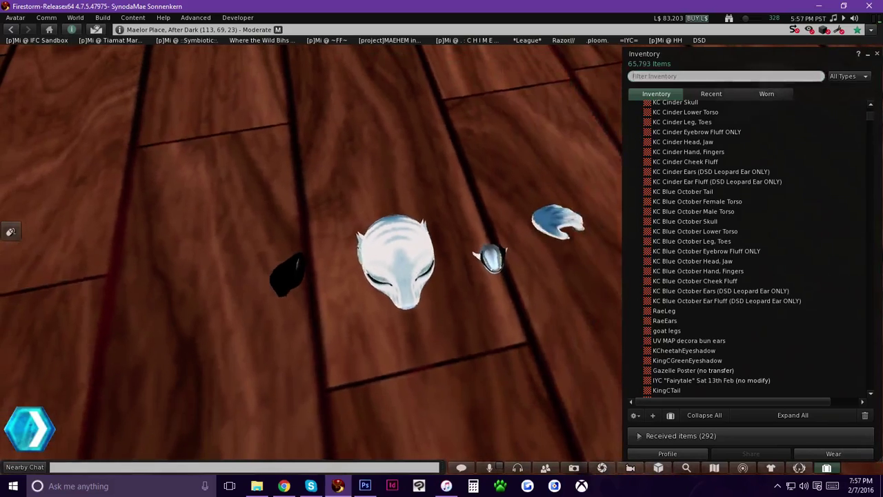
Step: Edit the ear's inner fluff as a linked part and set its transparency to 0
{"action": "left_click_drag", "start_coordinate": [557, 228], "coordinate": [432, 276], "text": "ctrl+alt"}
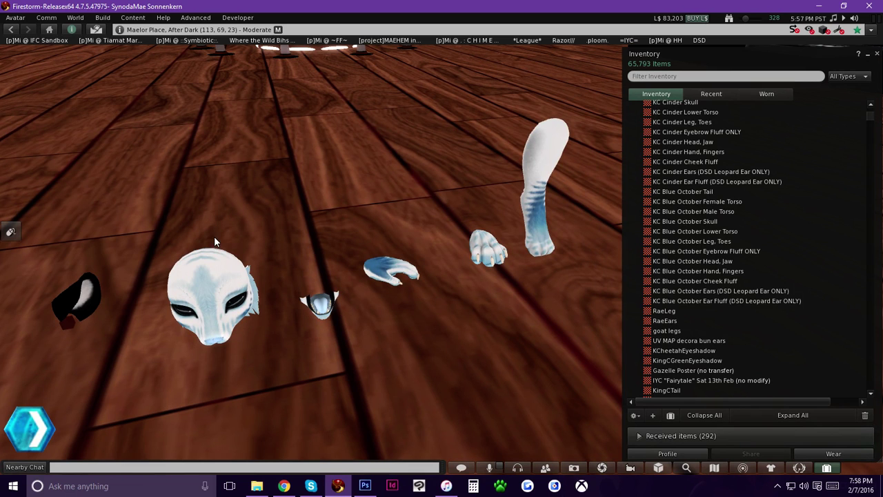
{"action": "left_click_drag", "start_coordinate": [135, 267], "coordinate": [465, 243], "text": "alt"}
{"action": "left_click_drag", "start_coordinate": [381, 280], "coordinate": [442, 250], "text": "ctrl+alt"}
{"action": "right_click", "coordinate": [442, 249]}
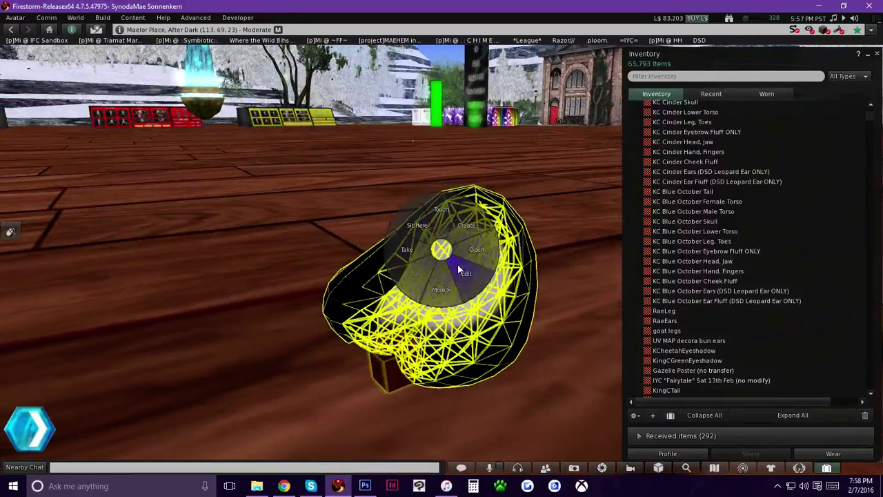
{"action": "left_click", "coordinate": [458, 263]}
{"action": "left_click", "coordinate": [31, 132]}
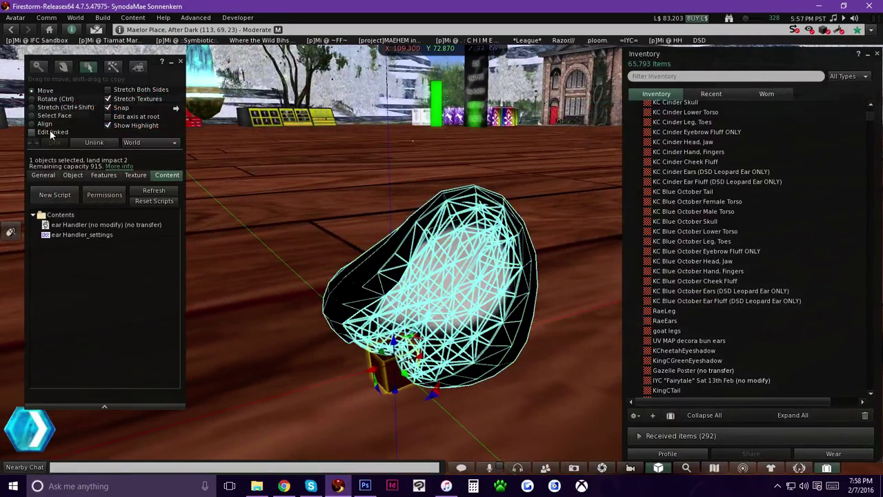
{"action": "left_click", "coordinate": [419, 255]}
{"action": "left_click", "coordinate": [135, 175]}
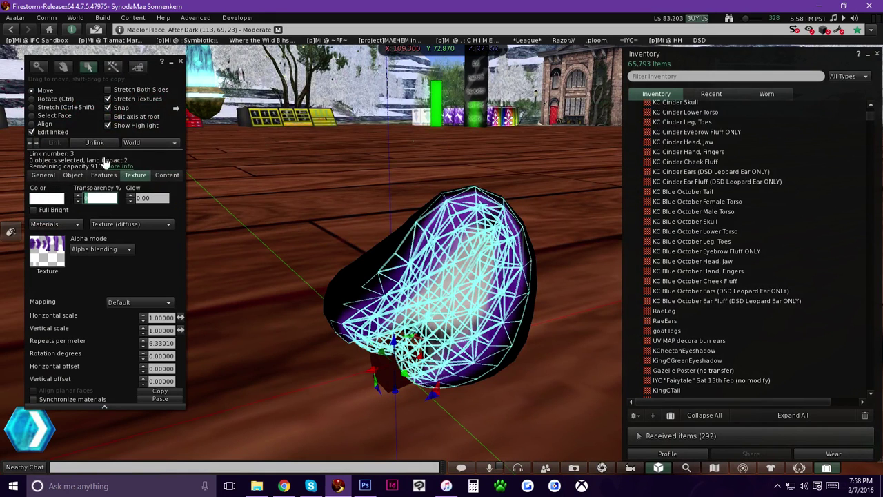
{"action": "left_click", "coordinate": [180, 62]}
Step: Inspect the ear from several angles and look through the KC Blue October textures in the inventory
{"action": "scroll", "coordinate": [430, 296], "scroll_direction": "up", "scroll_amount": 5}
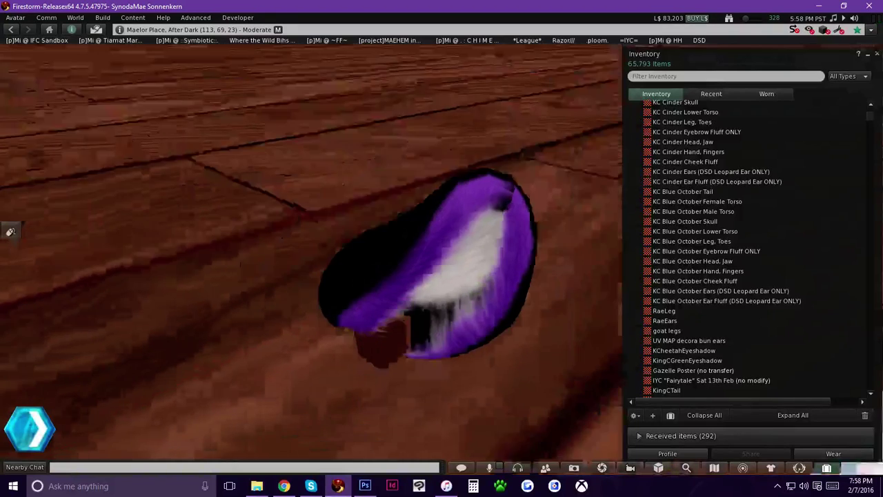
{"action": "mouse_move", "coordinate": [432, 241]}
{"action": "left_mouse_down", "text": "alt"}
{"action": "mouse_move", "coordinate": [349, 238]}
{"action": "mouse_move", "coordinate": [432, 241]}
{"action": "left_mouse_up", "text": "alt"}
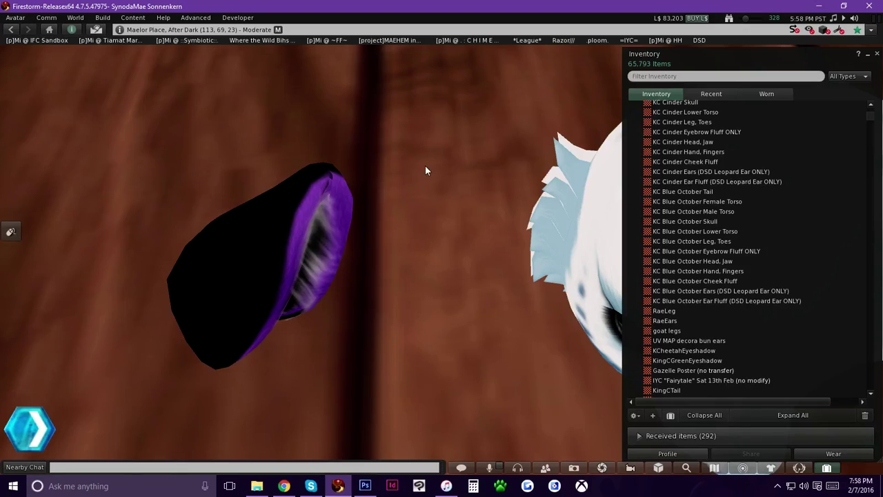
{"action": "left_click_drag", "start_coordinate": [327, 205], "coordinate": [512, 187], "text": "ctrl+alt"}
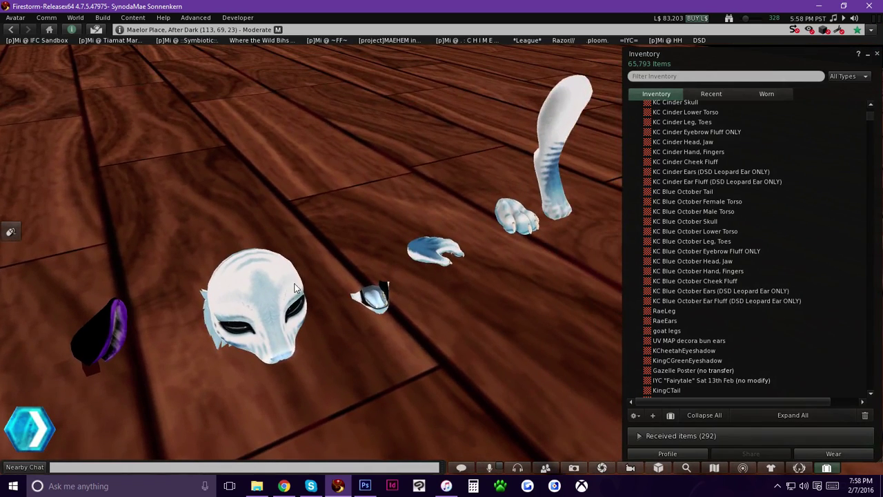
{"action": "left_click_drag", "start_coordinate": [117, 313], "coordinate": [458, 211], "text": "alt"}
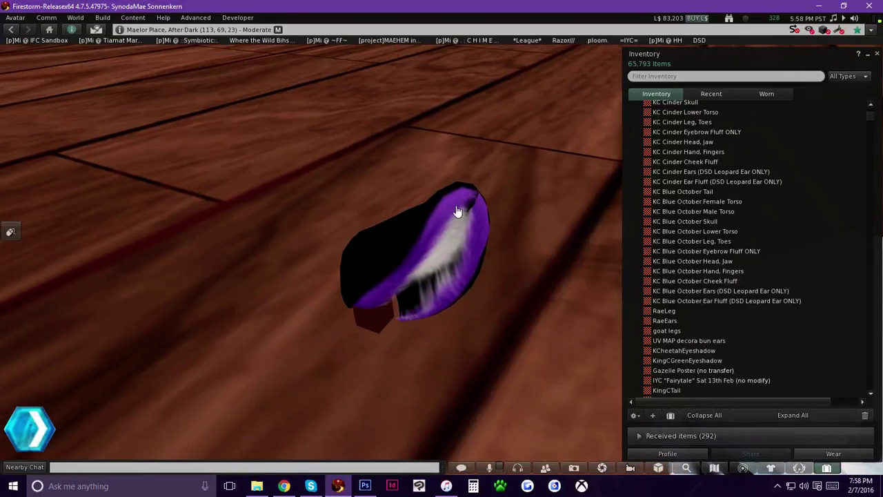
{"action": "left_click", "coordinate": [693, 192]}
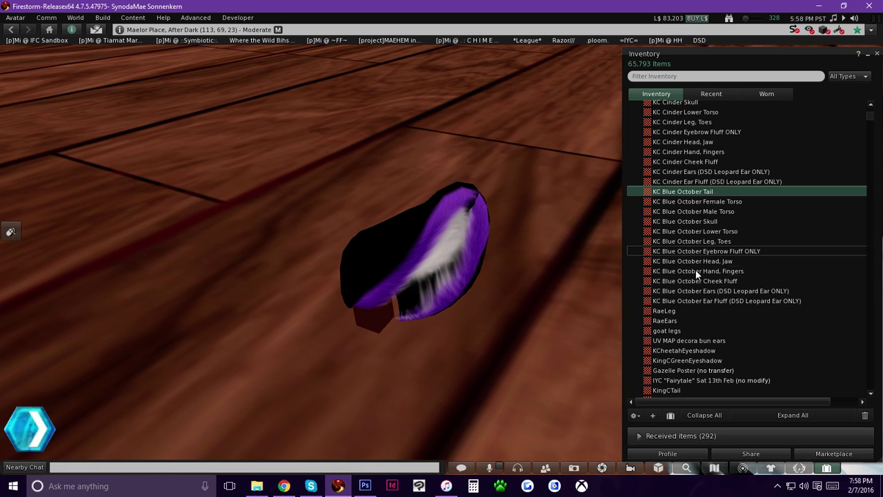
{"action": "left_click", "coordinate": [684, 231]}
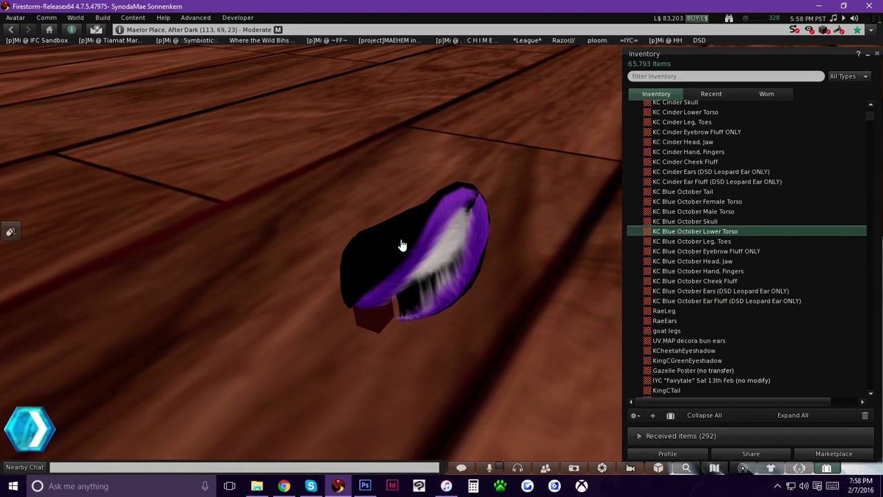
Step: Edit the ear object again and select its inner fluff as an individual linked part
{"action": "right_click", "coordinate": [442, 227]}
{"action": "left_click", "coordinate": [458, 235]}
{"action": "left_click", "coordinate": [61, 133]}
{"action": "left_click", "coordinate": [392, 312]}
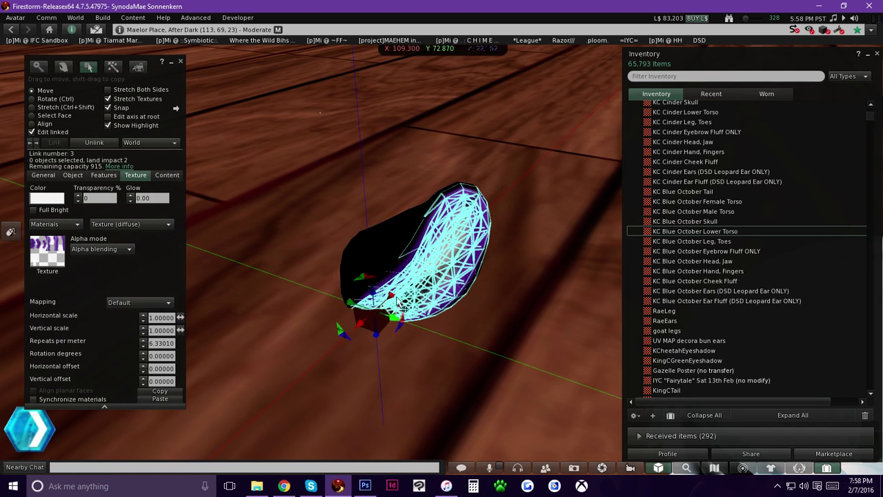
{"action": "left_click", "coordinate": [391, 238]}
{"action": "left_click", "coordinate": [461, 250]}
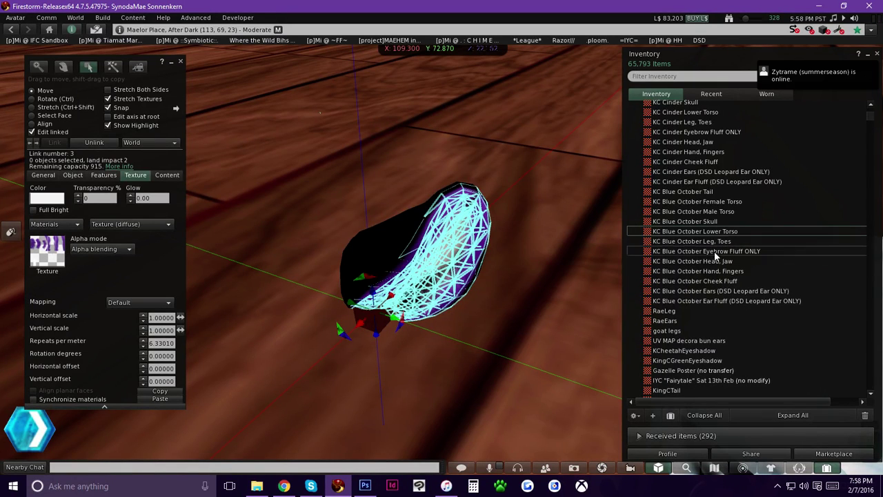
Step: Preview the KC Blue October Ears and Ear Fluff textures, and apply the Ear Fluff texture to the ear's inner fluff
{"action": "left_click", "coordinate": [715, 291]}
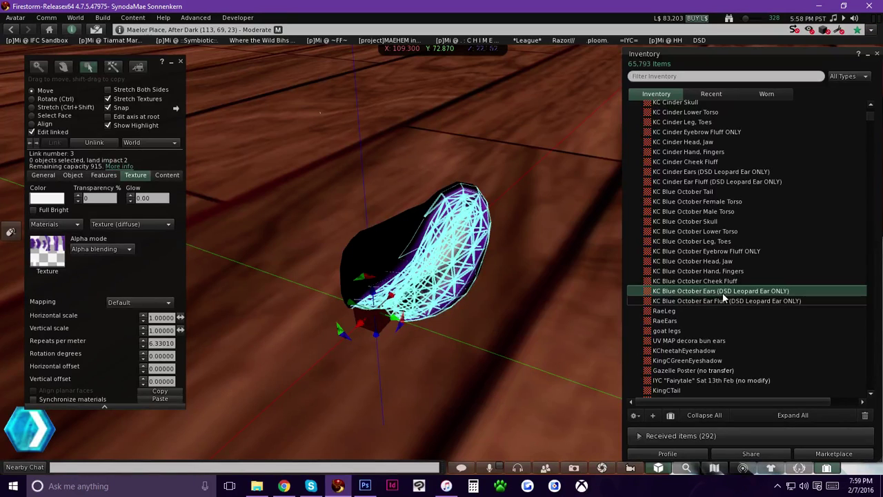
{"action": "double_click", "coordinate": [769, 292]}
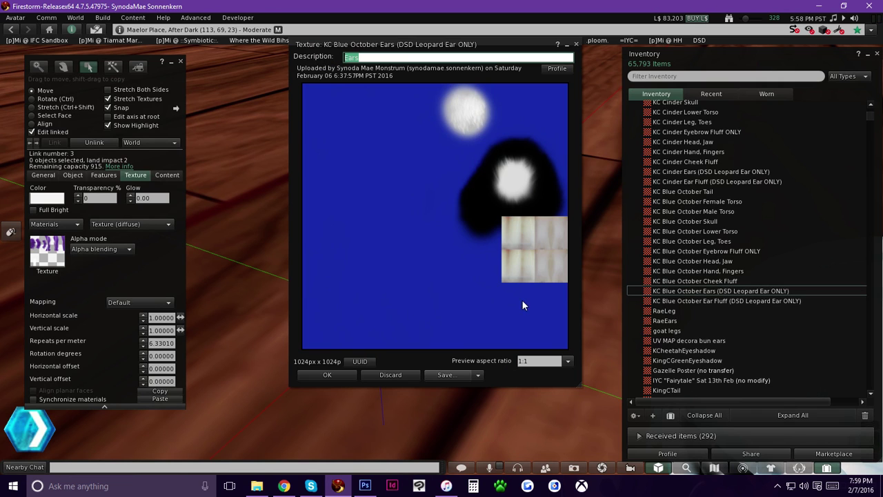
{"action": "left_click", "coordinate": [328, 374]}
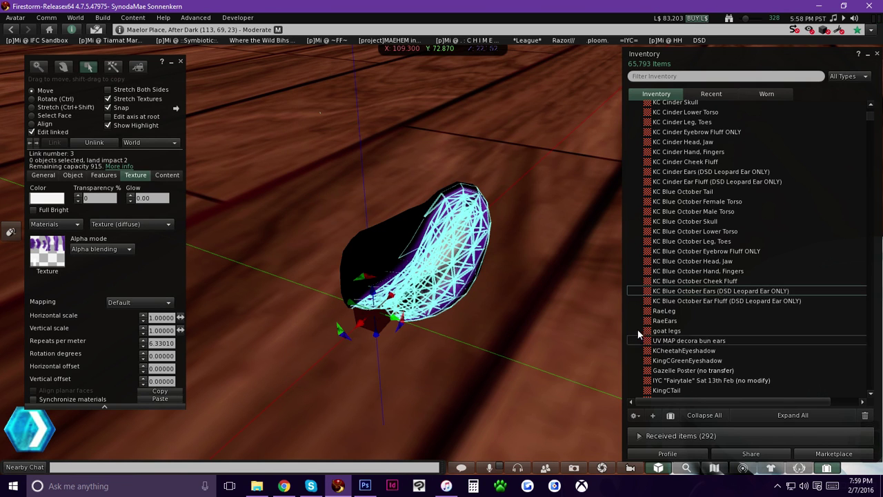
{"action": "double_click", "coordinate": [706, 302]}
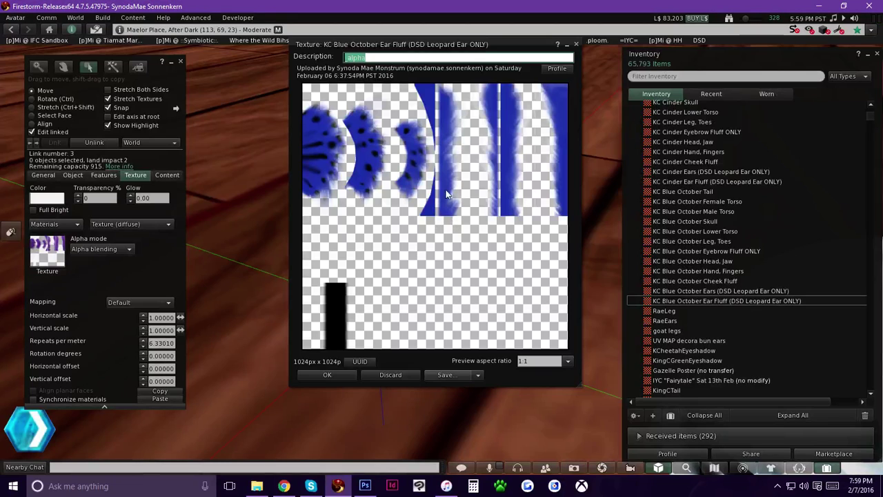
{"action": "left_click", "coordinate": [330, 374]}
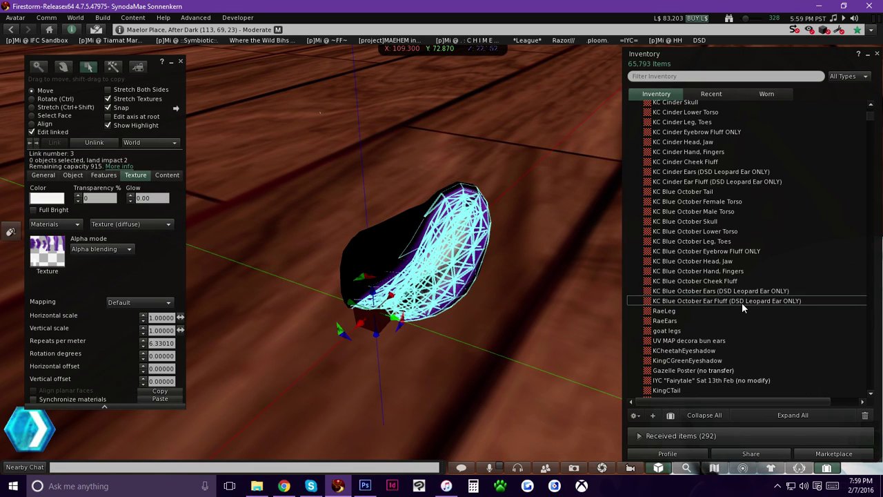
{"action": "left_click_drag", "start_coordinate": [774, 300], "coordinate": [54, 260]}
Step: Select the ear base, preview the KC Blue October Ears (DSD Leopard Ear ONLY) texture and apply it to that part
{"action": "left_click", "coordinate": [466, 215]}
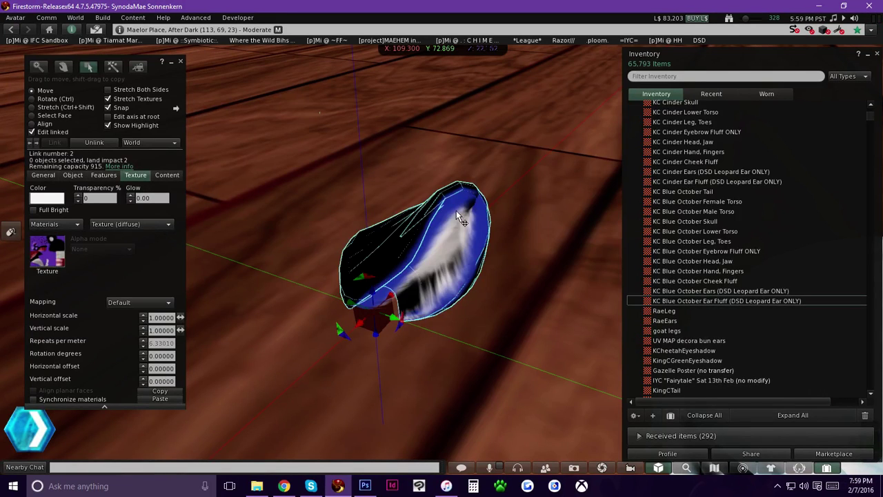
{"action": "left_click_drag", "start_coordinate": [423, 266], "coordinate": [396, 234], "text": "alt"}
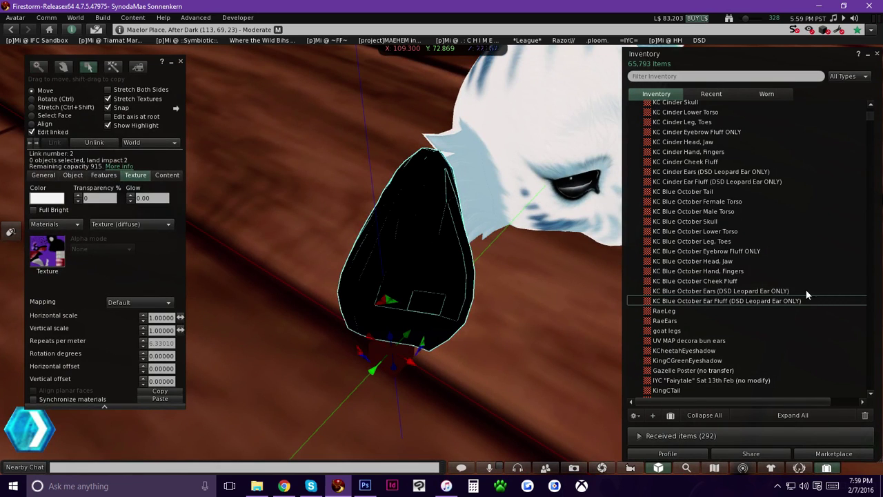
{"action": "double_click", "coordinate": [735, 291]}
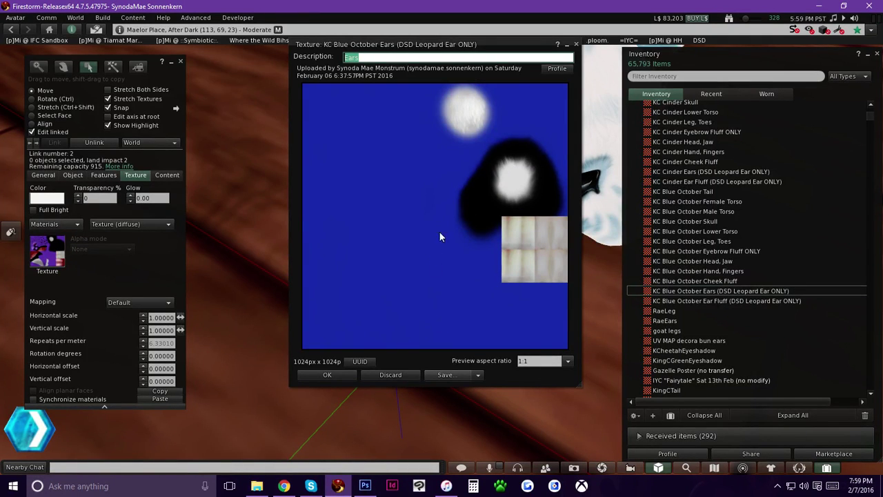
{"action": "left_click", "coordinate": [321, 375]}
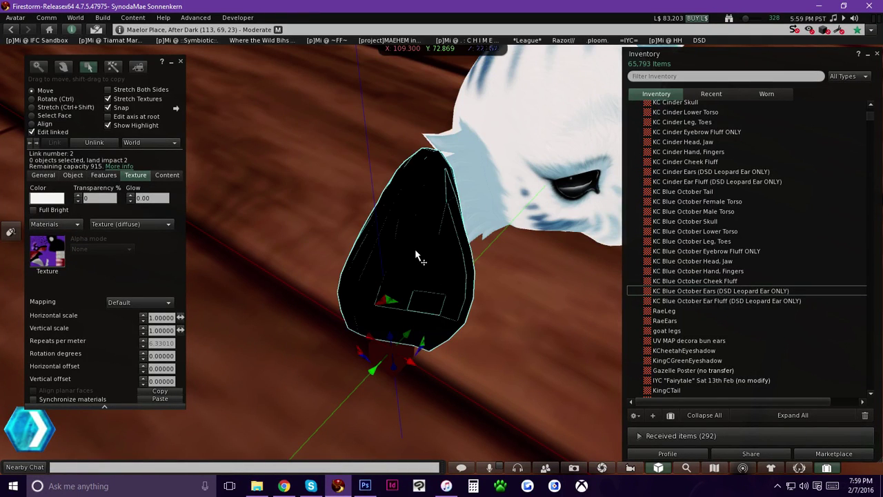
{"action": "left_click_drag", "start_coordinate": [721, 295], "coordinate": [101, 277]}
{"action": "left_click_drag", "start_coordinate": [50, 258], "coordinate": [50, 258]}
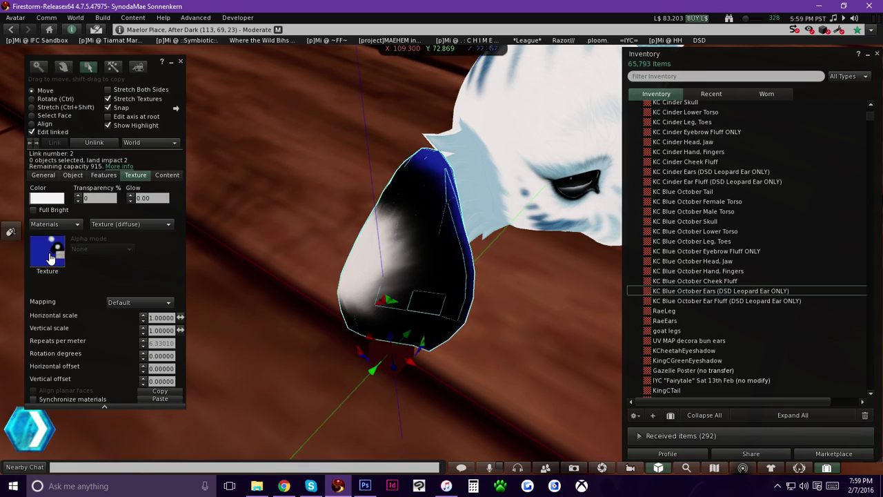
Step: Select the whole head object for editing, frame its face, and enable editing of its linked parts
{"action": "mouse_move", "coordinate": [433, 246]}
{"action": "left_mouse_down", "text": "ctrl+alt"}
{"action": "mouse_move", "coordinate": [539, 181]}
{"action": "mouse_move", "coordinate": [524, 197]}
{"action": "mouse_move", "coordinate": [449, 217]}
{"action": "mouse_move", "coordinate": [448, 253]}
{"action": "left_mouse_up", "text": "ctrl+alt"}
{"action": "left_click_drag", "start_coordinate": [571, 287], "coordinate": [444, 251], "text": "ctrl+alt"}
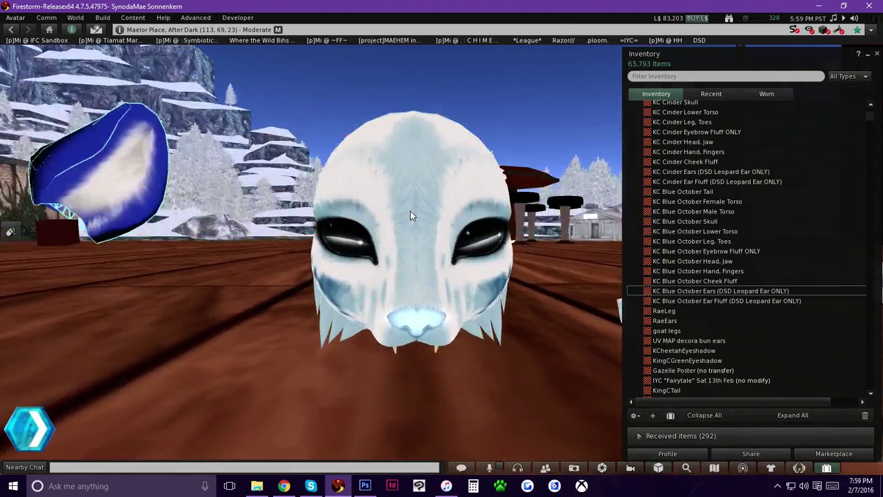
{"action": "left_click", "coordinate": [39, 131]}
{"action": "left_click_drag", "start_coordinate": [364, 203], "coordinate": [495, 147], "text": "ctrl+alt"}
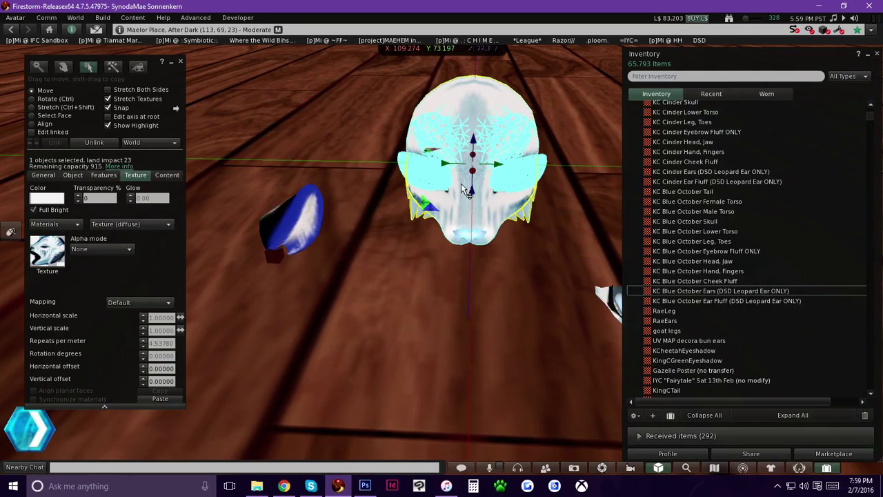
{"action": "left_click_drag", "start_coordinate": [474, 196], "coordinate": [474, 165], "text": "alt"}
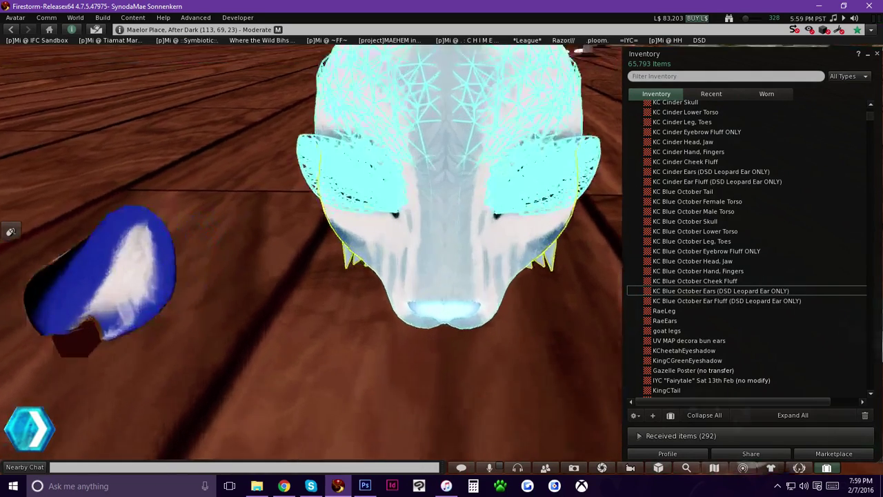
{"action": "left_click_drag", "start_coordinate": [449, 249], "coordinate": [449, 187], "text": "ctrl+alt"}
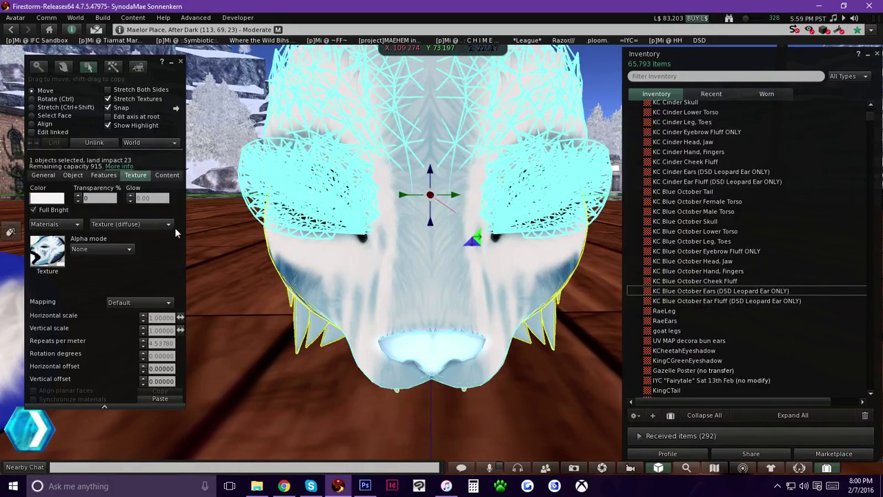
{"action": "left_click", "coordinate": [47, 132]}
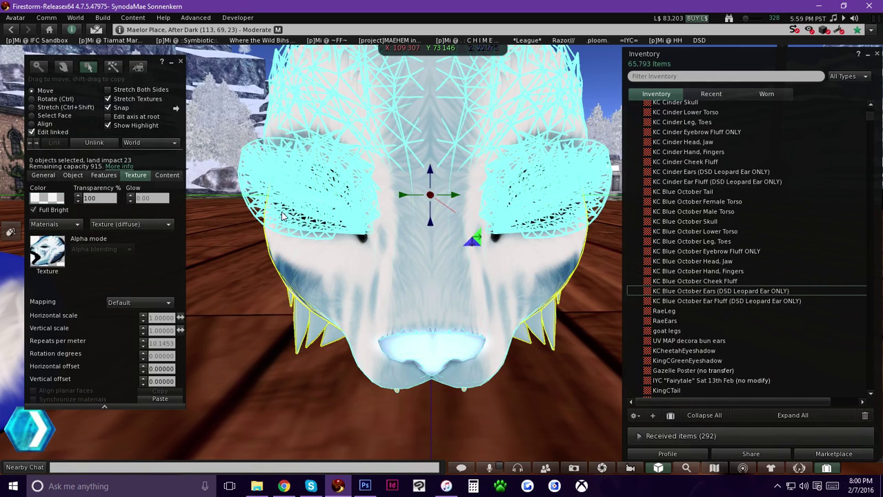
Step: Select both eyelid parts of the head, preview the KC Blue October Head, Jaw texture and apply it to them
{"action": "left_click", "coordinate": [398, 268]}
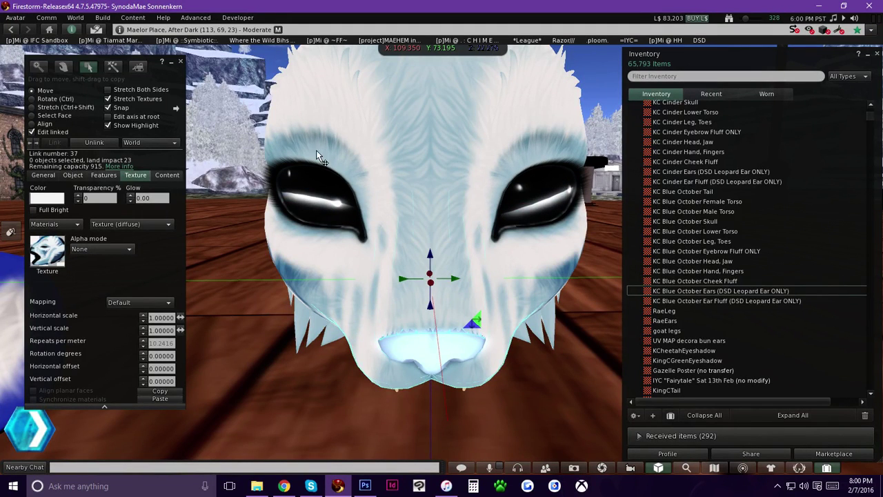
{"action": "left_click", "coordinate": [362, 236]}
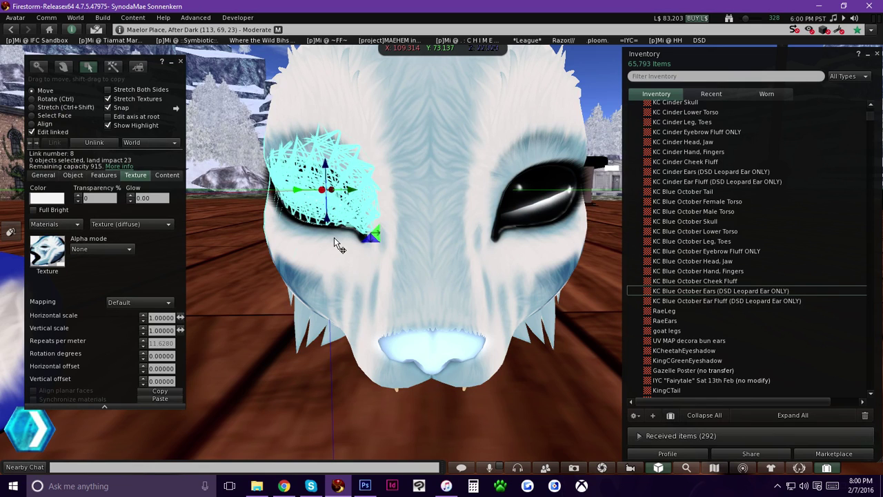
{"action": "left_click", "coordinate": [509, 233], "text": "shift"}
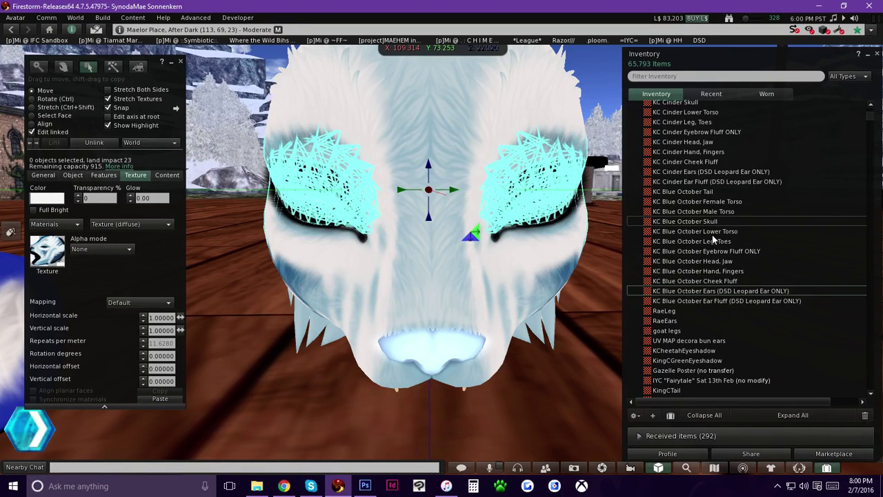
{"action": "left_click", "coordinate": [694, 263]}
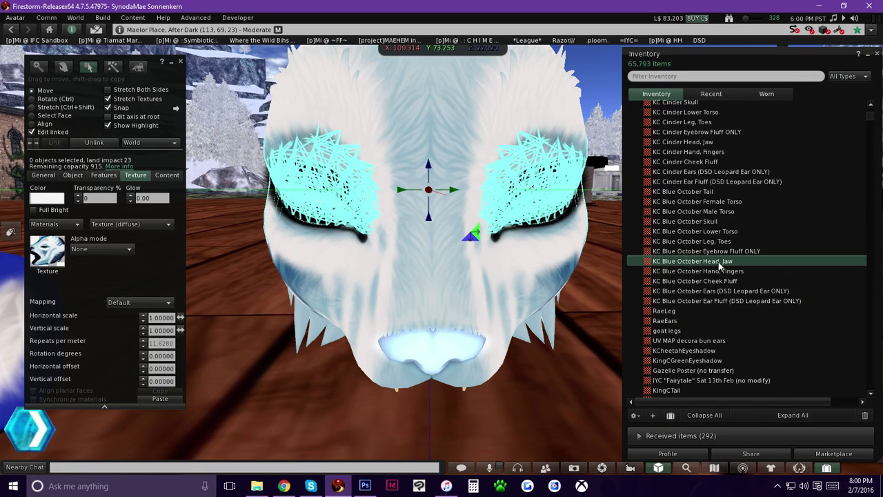
{"action": "double_click", "coordinate": [719, 261]}
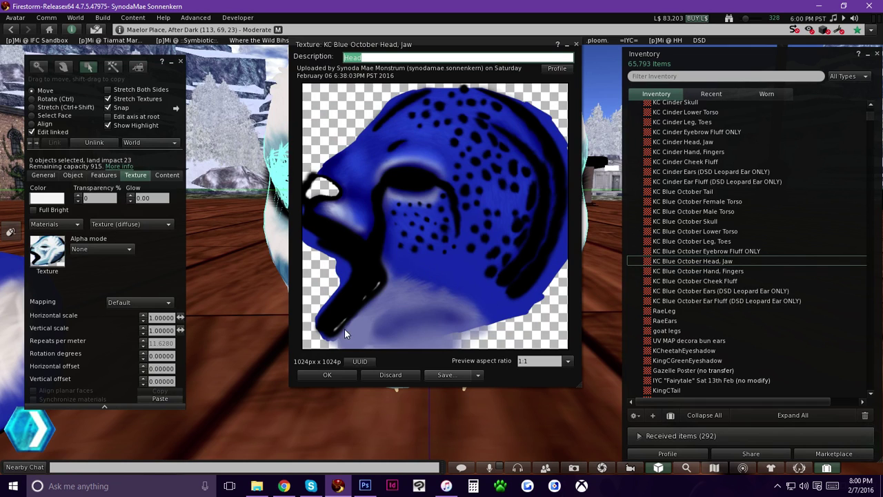
{"action": "left_click", "coordinate": [329, 375]}
{"action": "left_click_drag", "start_coordinate": [679, 262], "coordinate": [48, 259]}
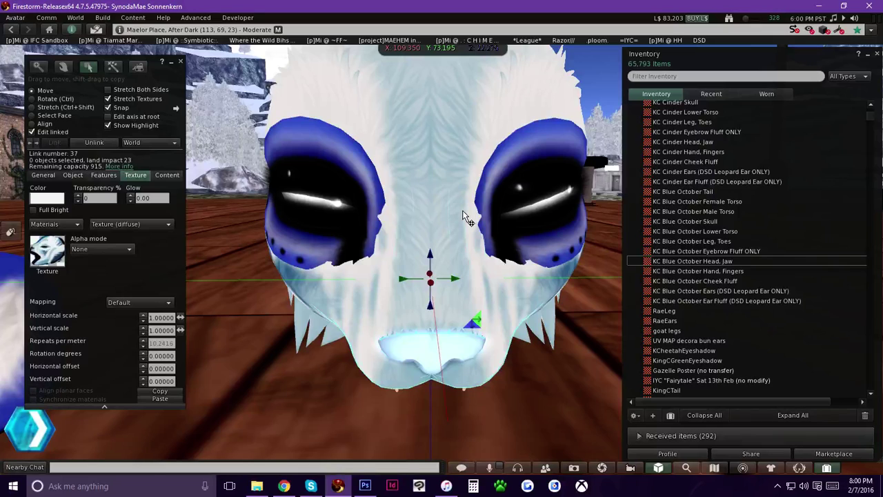
Step: Inspect the texture settings of the separate linked parts around one eye
{"action": "left_click", "coordinate": [276, 183]}
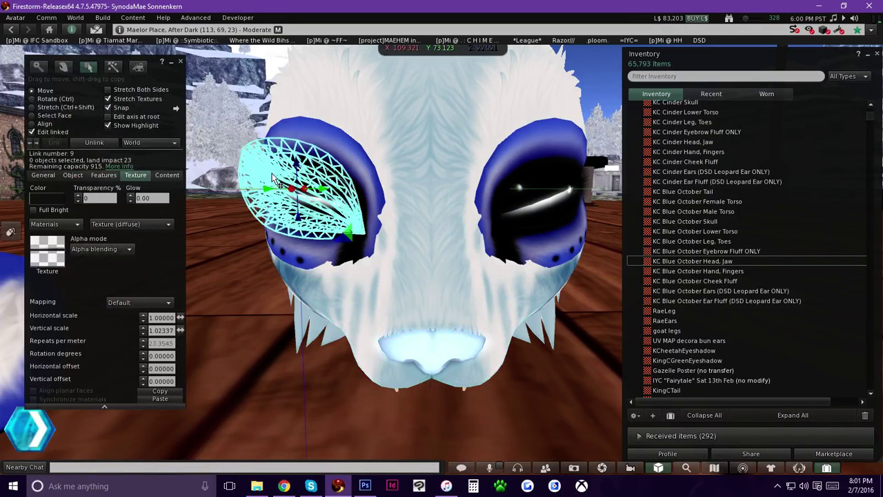
{"action": "left_click", "coordinate": [50, 256]}
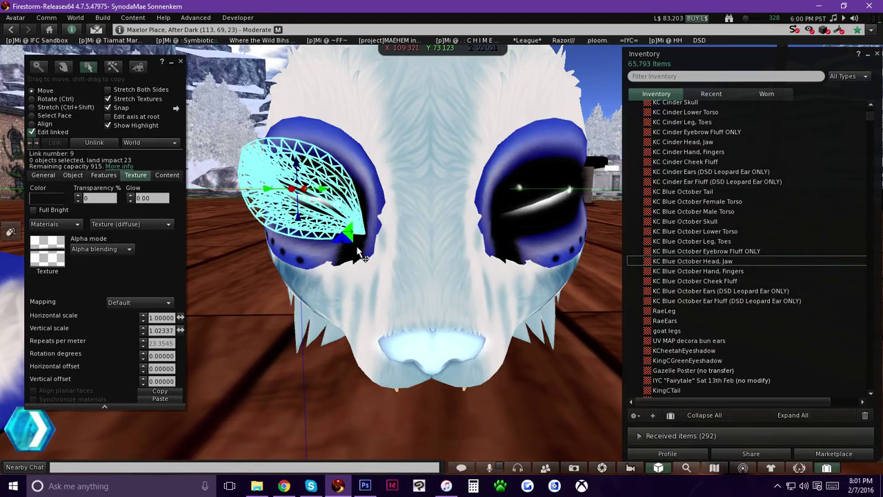
{"action": "left_click", "coordinate": [338, 259]}
{"action": "key", "text": "Escape"}
{"action": "left_click", "coordinate": [338, 249]}
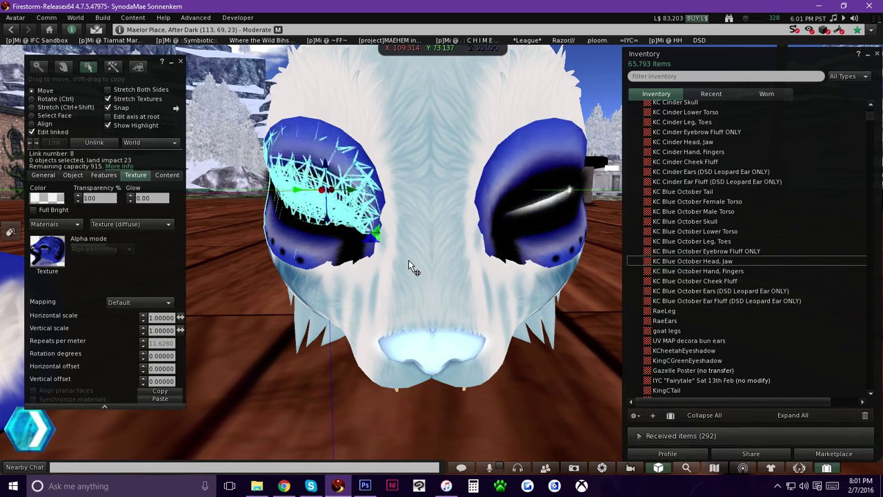
Step: Switch to face selection and select both side faces of the muzzle
{"action": "left_click", "coordinate": [56, 116]}
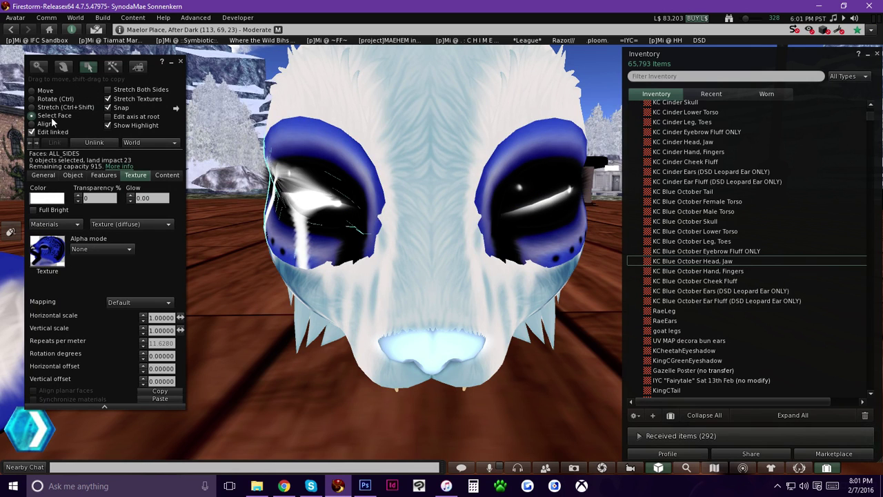
{"action": "left_click", "coordinate": [409, 288]}
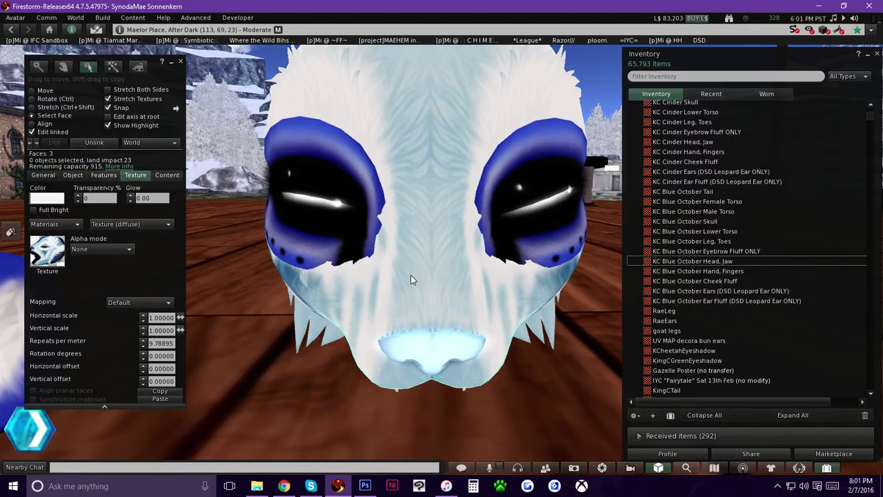
{"action": "left_click", "coordinate": [414, 290]}
{"action": "left_click_drag", "start_coordinate": [435, 283], "coordinate": [428, 251], "text": "alt"}
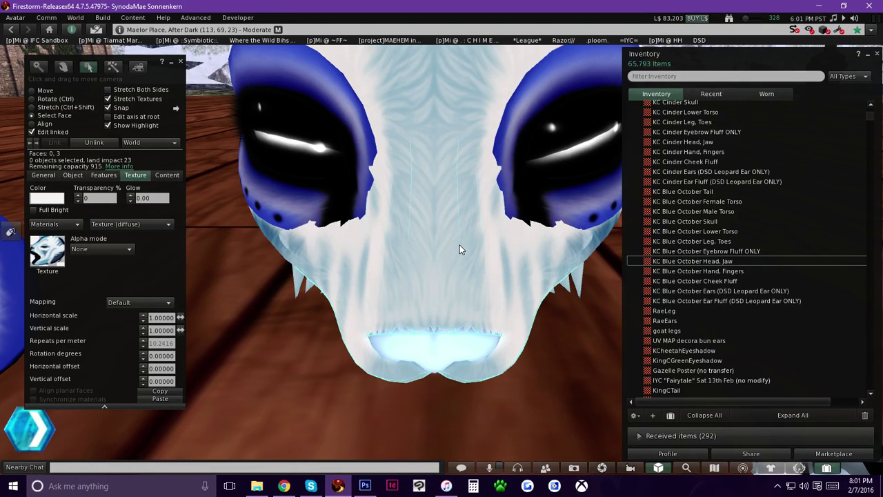
{"action": "left_click", "coordinate": [433, 220], "text": "shift"}
Step: Tint the muzzle's side faces dark purple and blue to tell them apart, and restore both to white
{"action": "left_click", "coordinate": [59, 204]}
{"action": "left_click", "coordinate": [163, 323]}
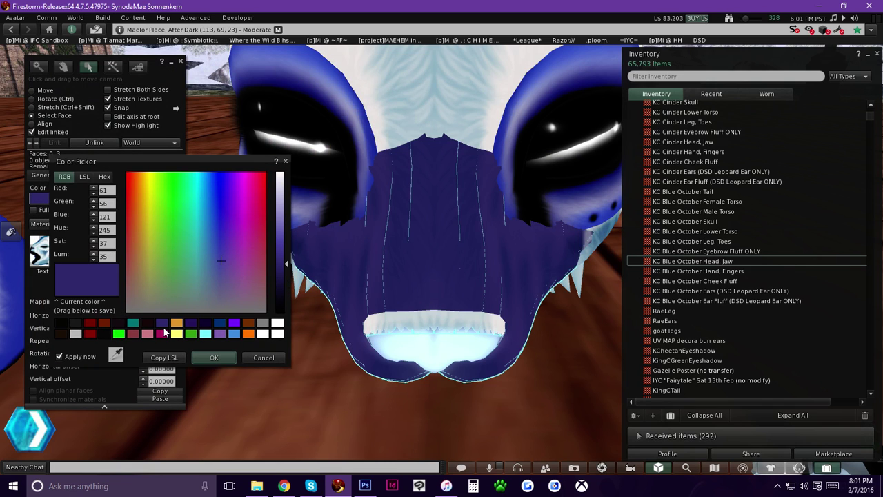
{"action": "left_click", "coordinate": [471, 237]}
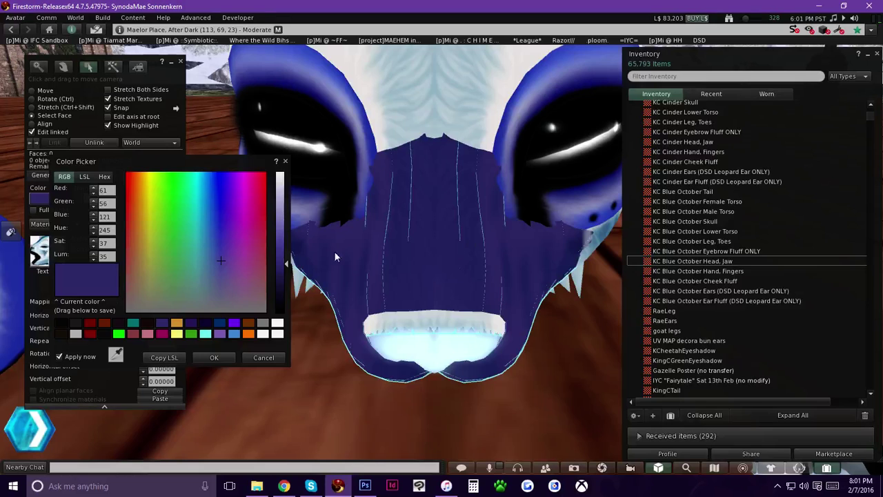
{"action": "left_click", "coordinate": [220, 323]}
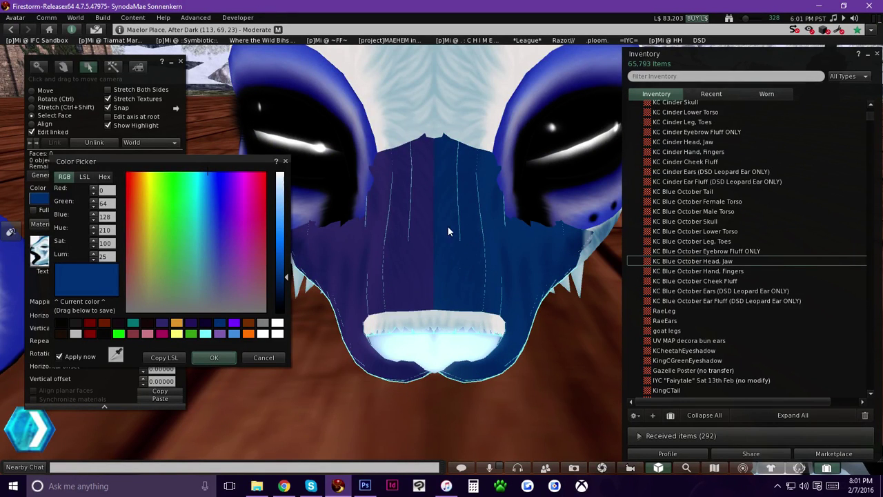
{"action": "left_click", "coordinate": [277, 334]}
{"action": "left_click", "coordinate": [395, 252]}
{"action": "left_click", "coordinate": [265, 335]}
{"action": "left_click", "coordinate": [213, 358]}
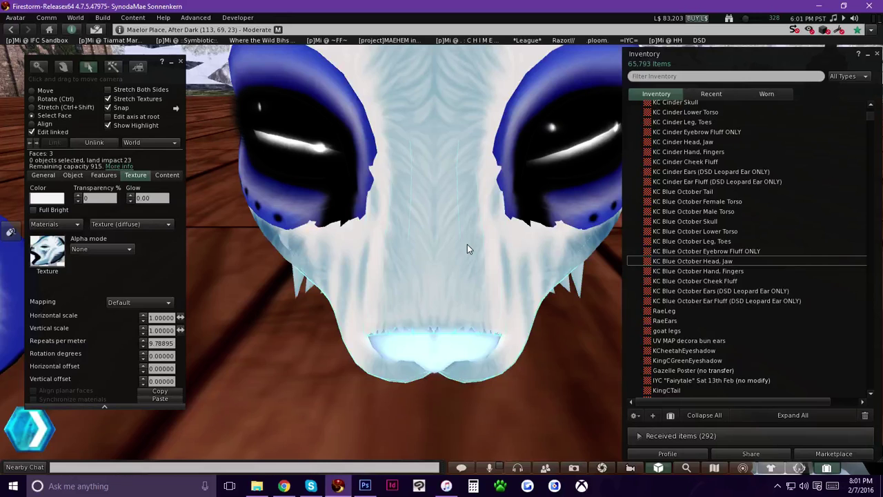
Step: Select all the muzzle's faces, including the fringe above the nose, and apply the KC Blue October Head, Jaw texture
{"action": "left_click_drag", "start_coordinate": [461, 320], "coordinate": [442, 255], "text": "alt"}
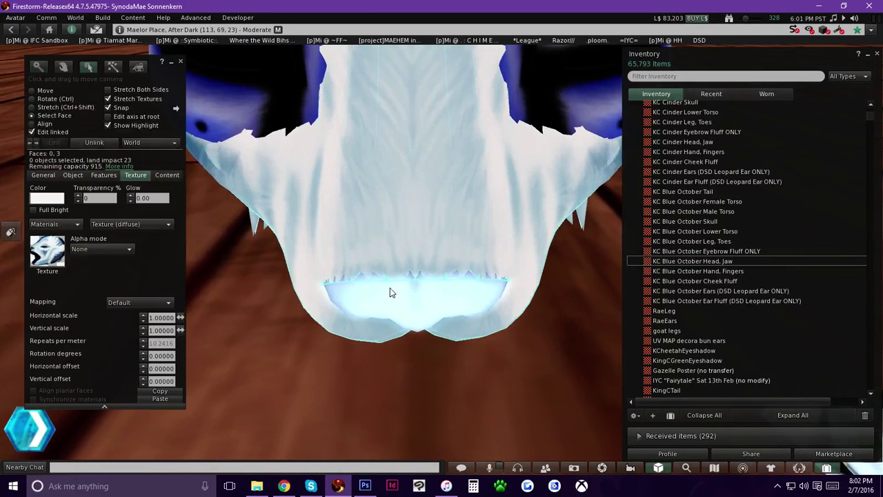
{"action": "left_click", "coordinate": [446, 275], "text": "shift"}
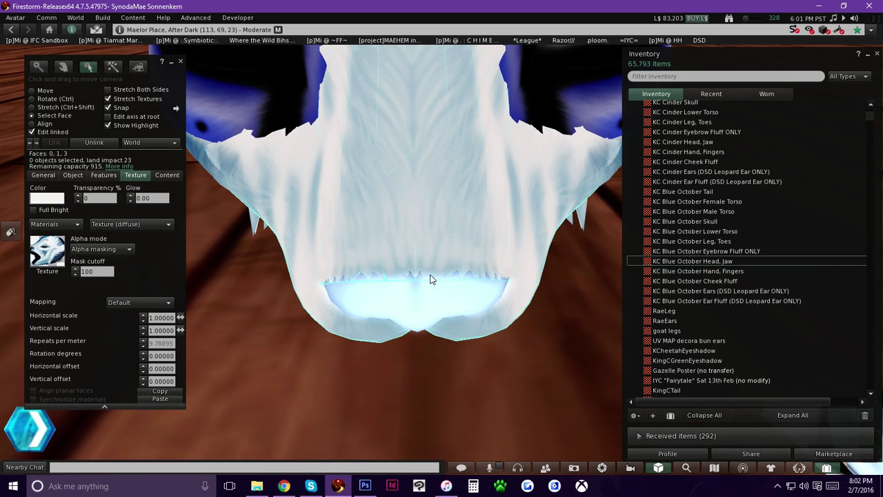
{"action": "left_click", "coordinate": [365, 272], "text": "shift"}
{"action": "left_click", "coordinate": [704, 262]}
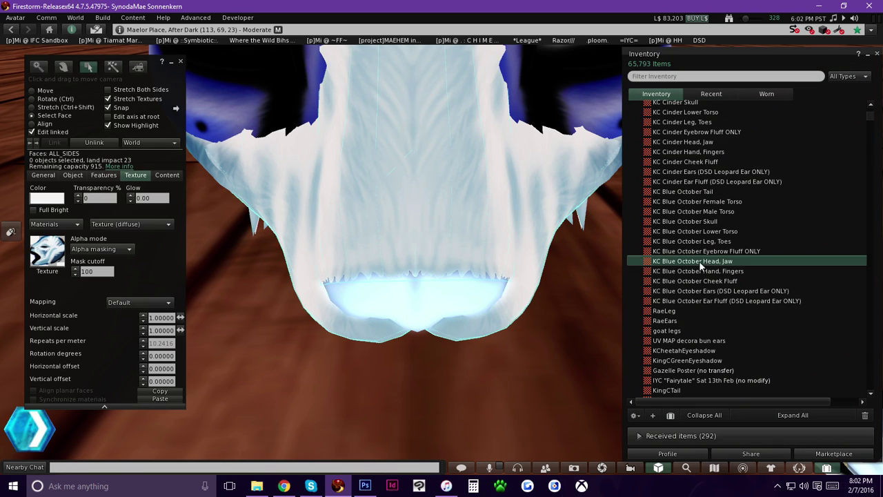
{"action": "left_click_drag", "start_coordinate": [688, 263], "coordinate": [384, 217]}
{"action": "left_click_drag", "start_coordinate": [399, 267], "coordinate": [423, 134], "text": "ctrl+alt"}
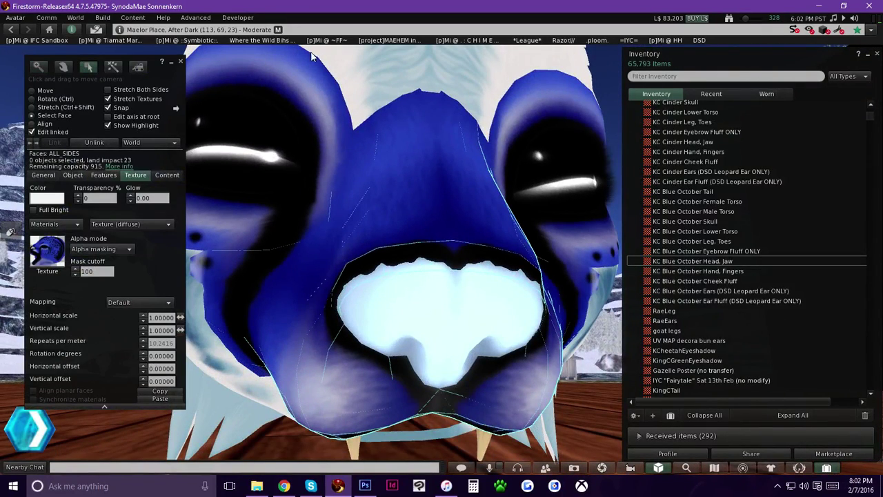
Step: Try alpha mode None on a fringe face above the nose, and set it back to Alpha masking with mask cutoff 100
{"action": "left_click", "coordinate": [398, 273]}
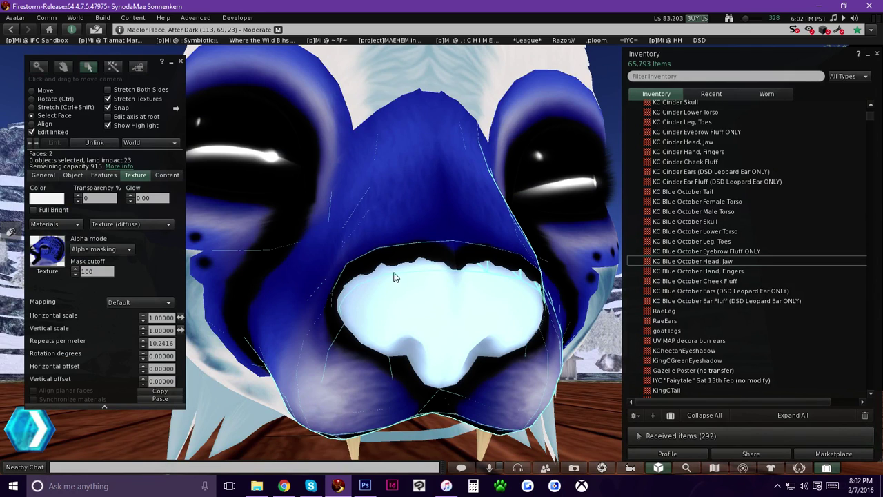
{"action": "left_click", "coordinate": [111, 249]}
{"action": "left_click", "coordinate": [95, 263]}
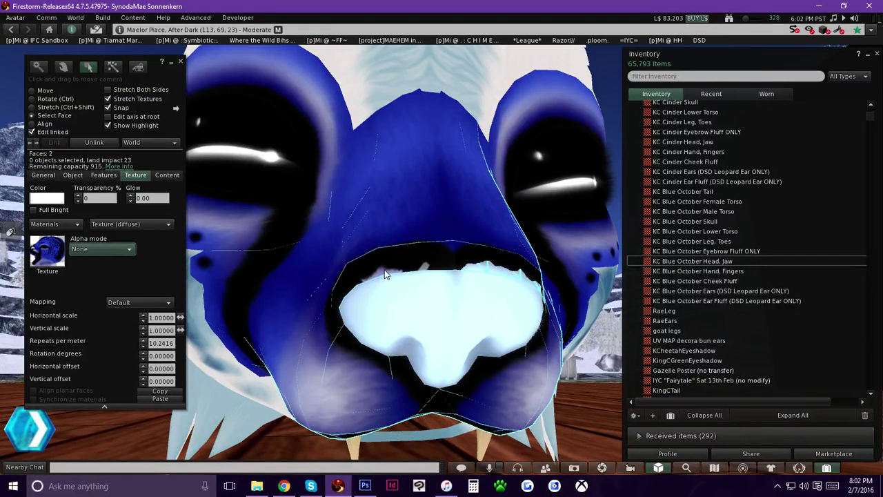
{"action": "left_click", "coordinate": [107, 249]}
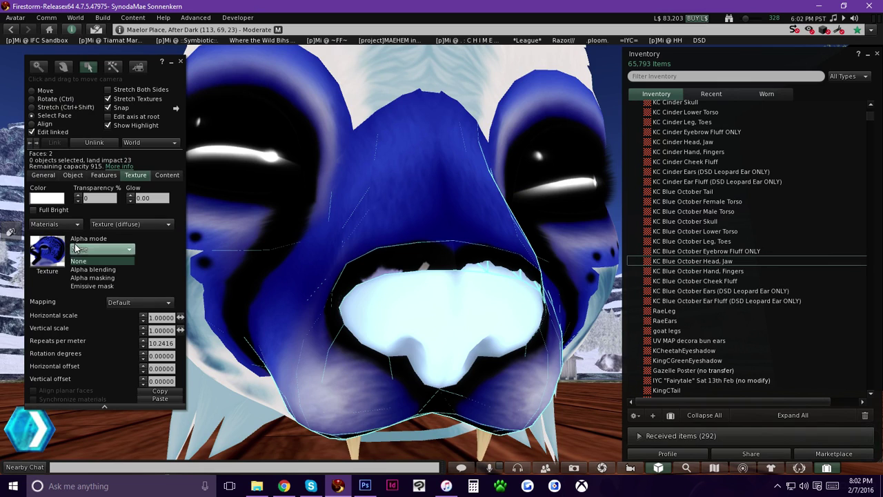
{"action": "left_click", "coordinate": [92, 277]}
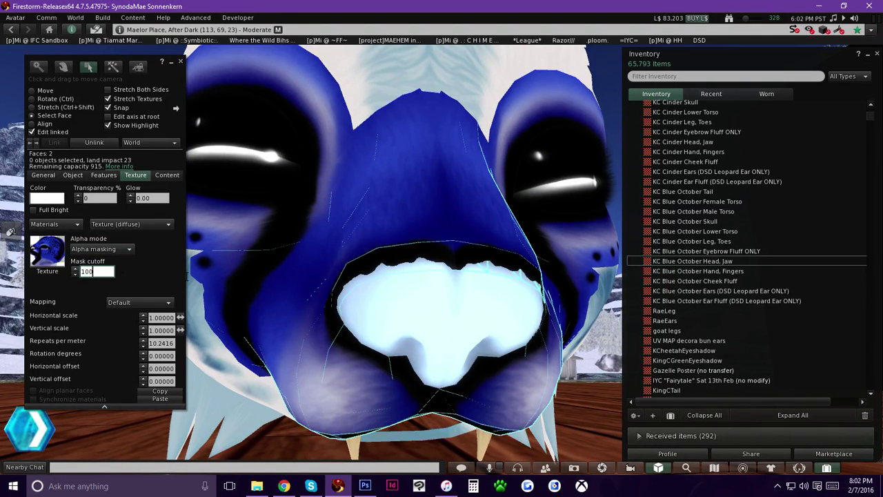
{"action": "left_click", "coordinate": [471, 262]}
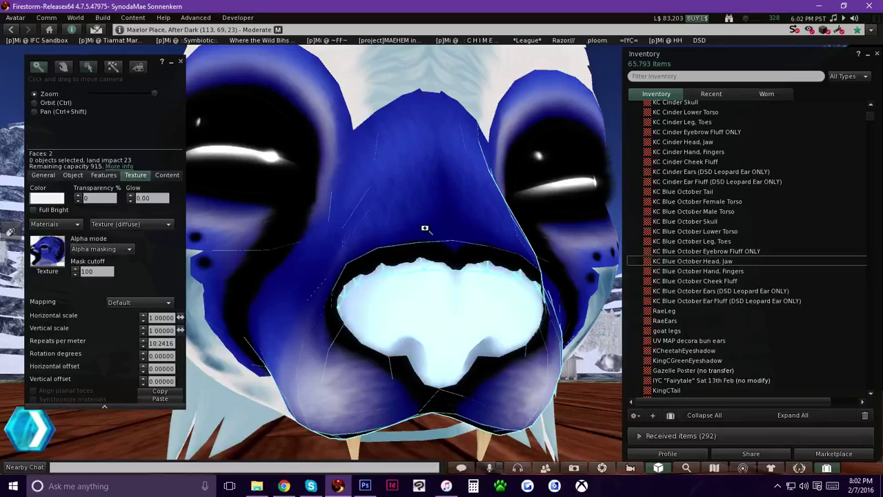
Step: Select both faces of the main head part from behind and apply the KC Blue October Head, Jaw texture to them
{"action": "left_click", "coordinate": [422, 143], "text": "alt"}
{"action": "left_click_drag", "start_coordinate": [456, 278], "coordinate": [455, 217], "text": "ctrl+alt"}
{"action": "left_click_drag", "start_coordinate": [458, 375], "coordinate": [511, 385], "text": "alt"}
{"action": "left_click_drag", "start_coordinate": [311, 197], "coordinate": [429, 232], "text": "ctrl+alt"}
{"action": "left_click", "coordinate": [32, 115]}
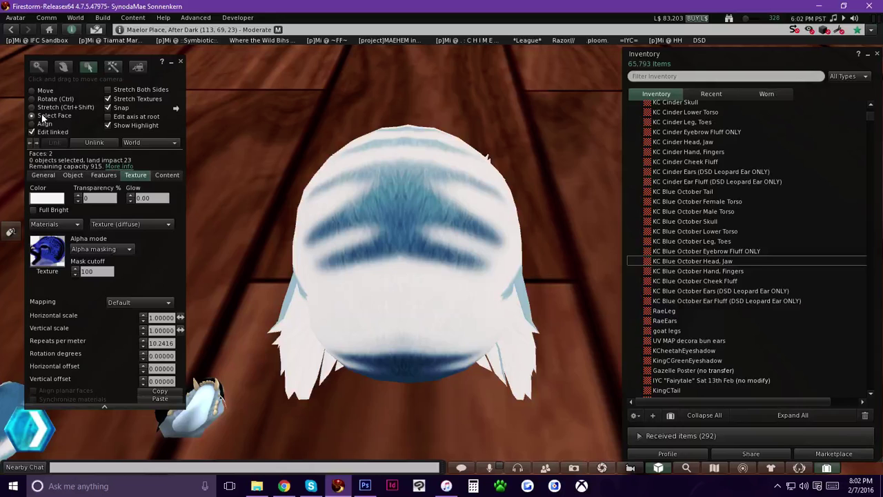
{"action": "left_click", "coordinate": [444, 247]}
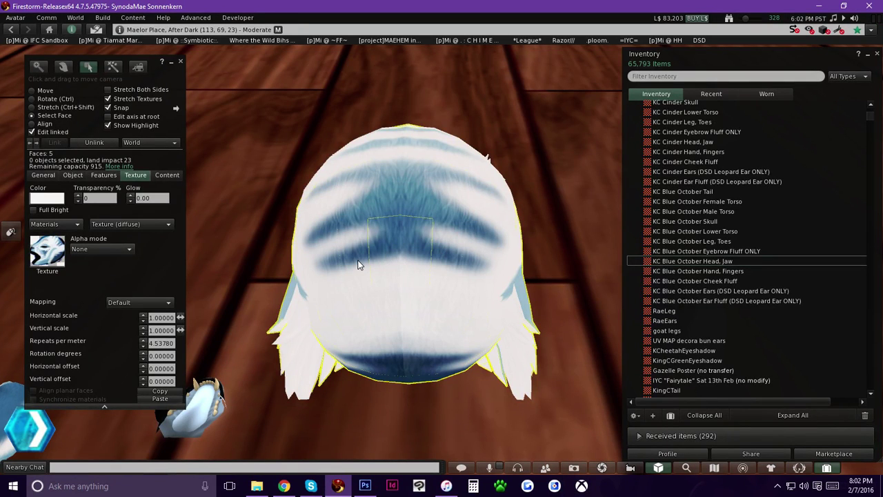
{"action": "left_click", "coordinate": [708, 261]}
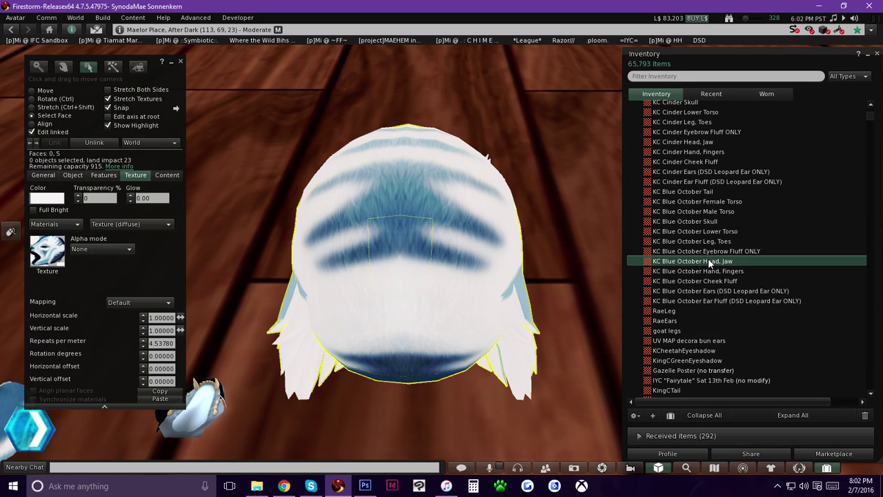
{"action": "left_click_drag", "start_coordinate": [696, 262], "coordinate": [45, 257]}
{"action": "left_click_drag", "start_coordinate": [367, 289], "coordinate": [587, 259], "text": "ctrl+alt"}
{"action": "left_click_drag", "start_coordinate": [417, 261], "coordinate": [446, 250], "text": "ctrl+alt"}
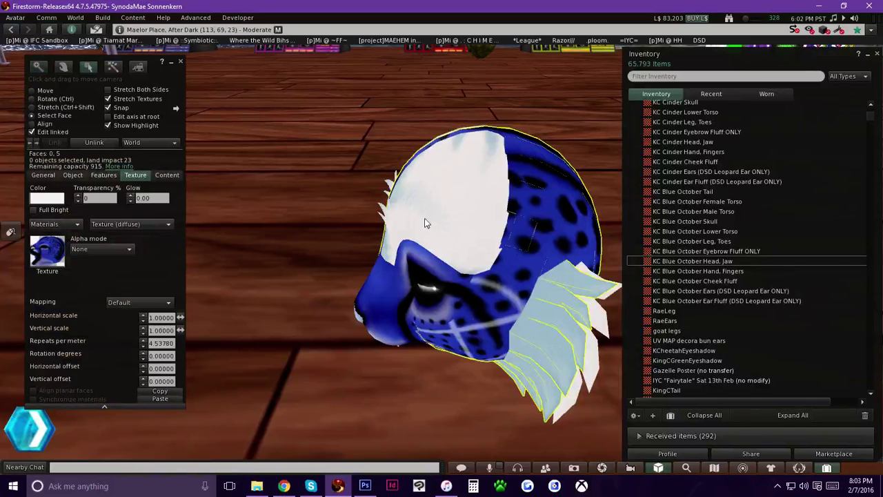
Step: Select only the light blue outer face of the cheek fluff
{"action": "left_click_drag", "start_coordinate": [562, 290], "coordinate": [420, 236], "text": "alt"}
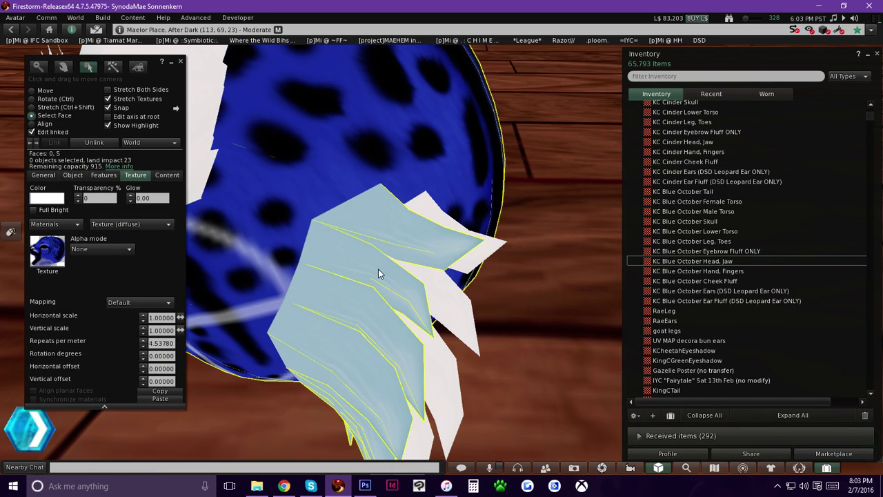
{"action": "left_click", "coordinate": [374, 226]}
{"action": "left_click_drag", "start_coordinate": [351, 283], "coordinate": [410, 289], "text": "ctrl+alt"}
{"action": "left_click", "coordinate": [381, 198]}
{"action": "left_click", "coordinate": [416, 210]}
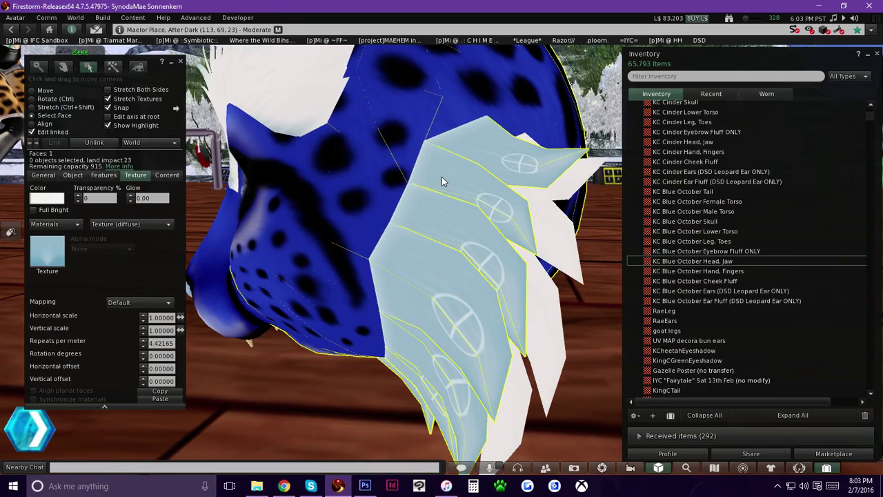
Step: Add the inner face of the cheek fluff to the selection and apply the KC Blue October Cheek Fluff texture to both faces
{"action": "left_click_drag", "start_coordinate": [437, 306], "coordinate": [262, 318], "text": "ctrl+alt"}
{"action": "left_click_drag", "start_coordinate": [442, 238], "coordinate": [438, 234], "text": "ctrl+alt"}
{"action": "left_click_drag", "start_coordinate": [403, 190], "coordinate": [431, 244], "text": "ctrl+alt"}
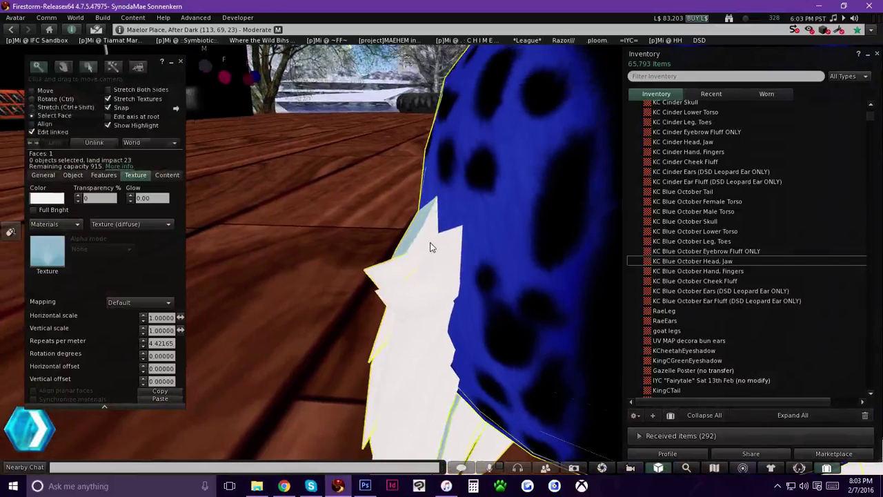
{"action": "left_click", "coordinate": [428, 230], "text": "shift"}
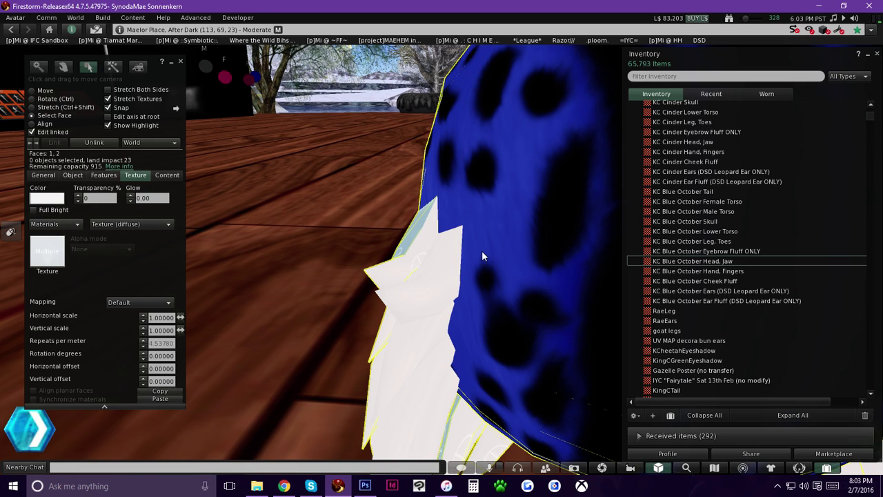
{"action": "key", "text": "alt"}
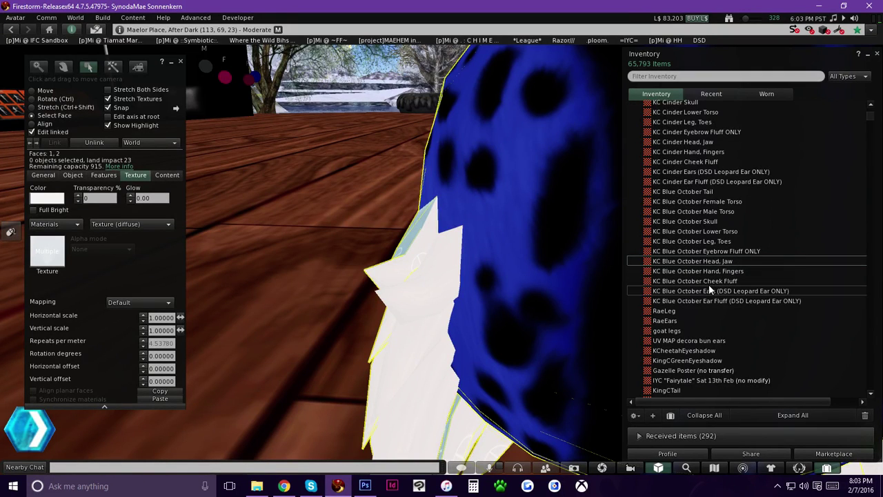
{"action": "left_click", "coordinate": [690, 281]}
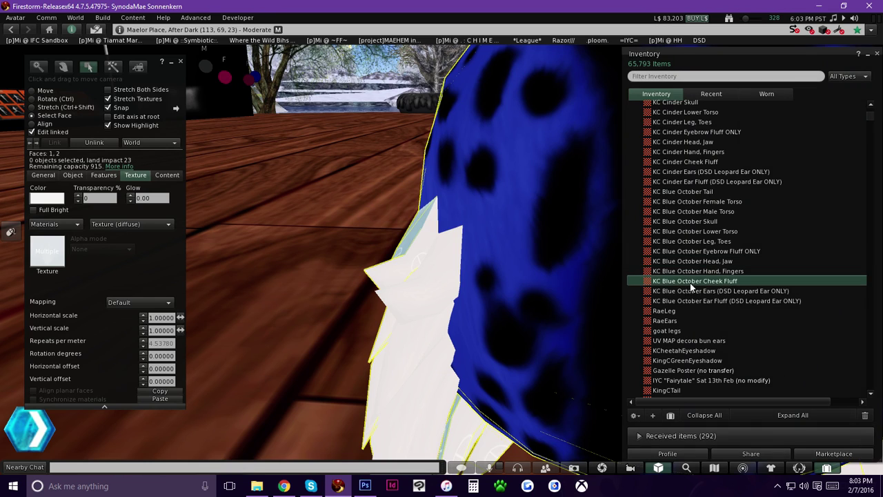
{"action": "left_click_drag", "start_coordinate": [721, 281], "coordinate": [50, 257]}
{"action": "key", "text": "Escape"}
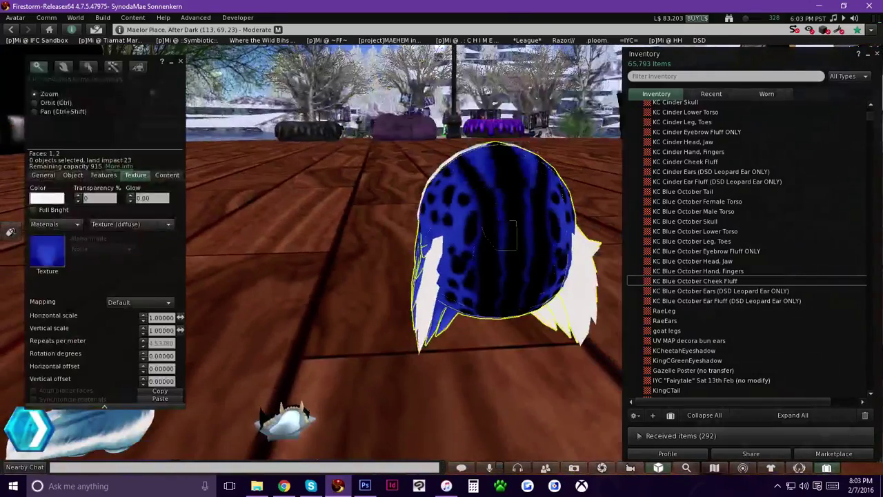
Step: Select both faces of the cheek fluff on the opposite side of the head and apply the KC Blue October Cheek Fluff texture
{"action": "key", "text": "Escape"}
{"action": "left_click_drag", "start_coordinate": [276, 232], "coordinate": [523, 210], "text": "alt"}
{"action": "left_click", "coordinate": [319, 233]}
{"action": "left_click", "coordinate": [517, 192], "text": "shift"}
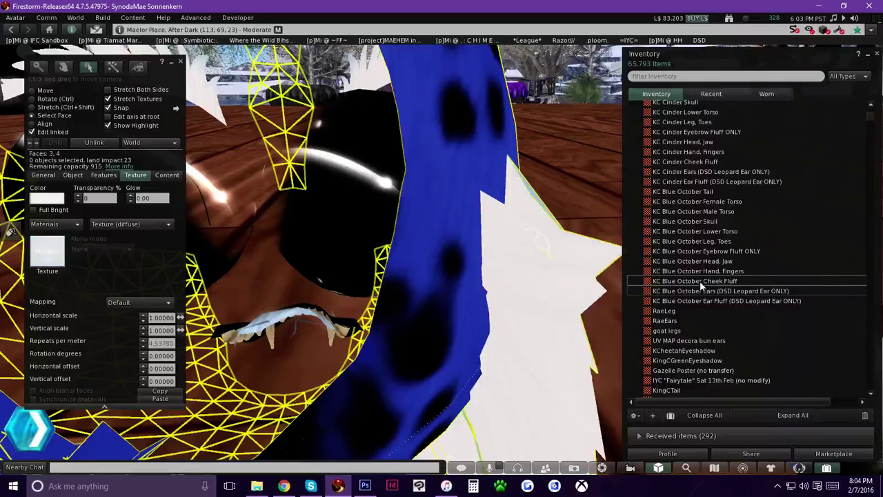
{"action": "left_click_drag", "start_coordinate": [647, 282], "coordinate": [57, 258]}
{"action": "left_click_drag", "start_coordinate": [437, 302], "coordinate": [392, 238], "text": "alt"}
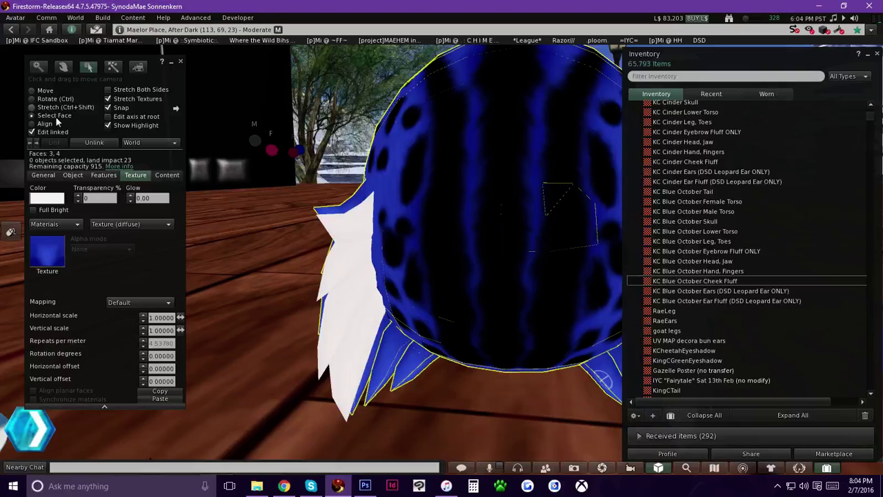
Step: Pull the uppermost white cheek fluff piece sideways away from the head, and undo the move
{"action": "left_click", "coordinate": [41, 92]}
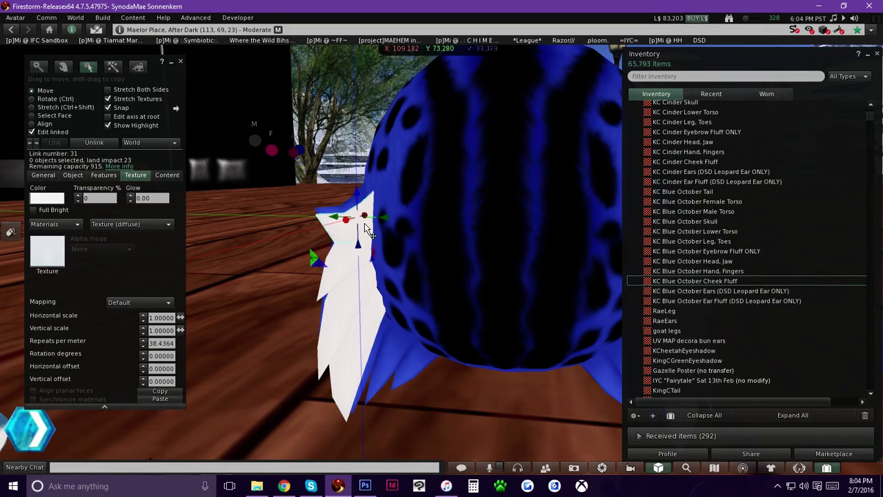
{"action": "left_click_drag", "start_coordinate": [336, 218], "coordinate": [234, 219]}
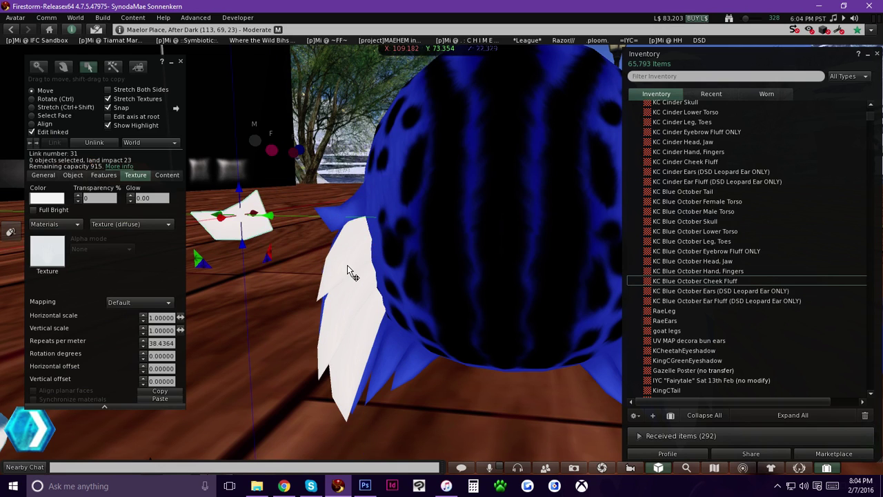
{"action": "left_click_drag", "start_coordinate": [361, 241], "coordinate": [436, 238], "text": "ctrl+alt"}
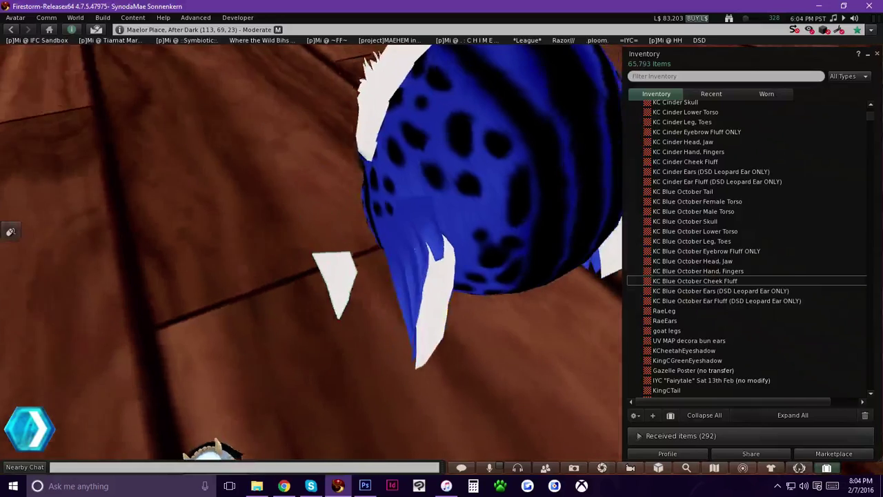
{"action": "left_click", "coordinate": [425, 230]}
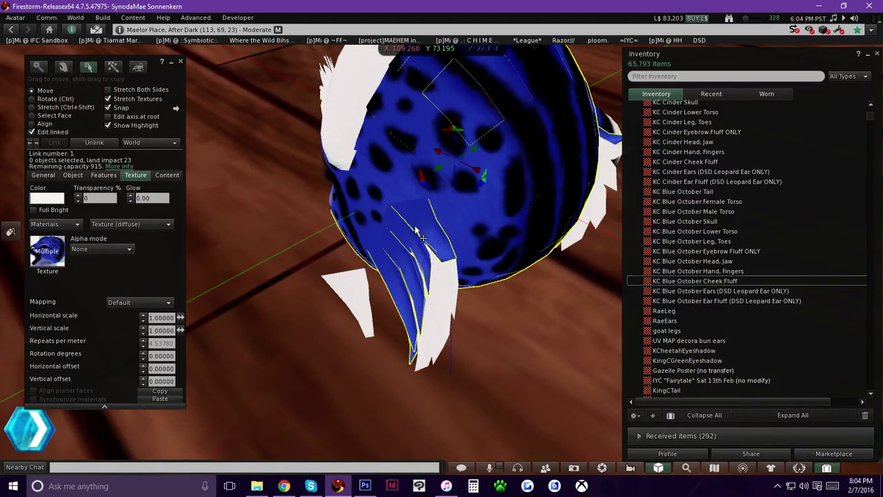
{"action": "left_click_drag", "start_coordinate": [473, 149], "coordinate": [378, 245]}
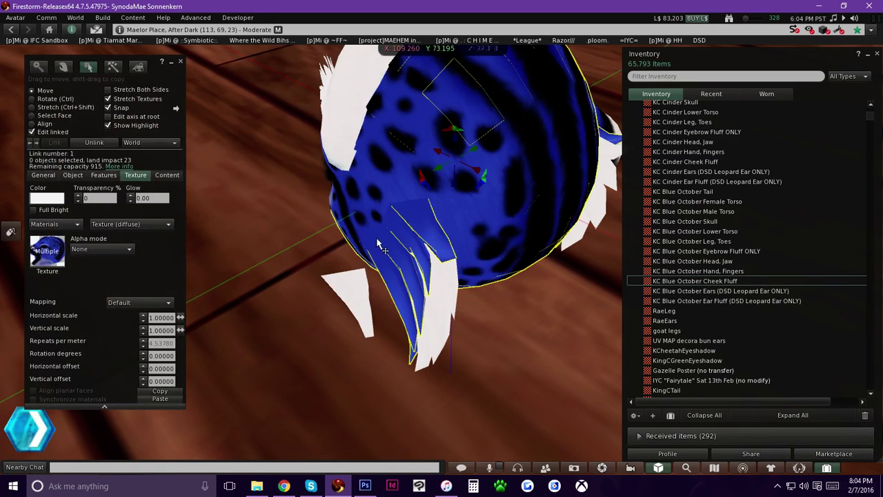
{"action": "left_click", "coordinate": [362, 285]}
{"action": "key", "text": "ctrl+z"}
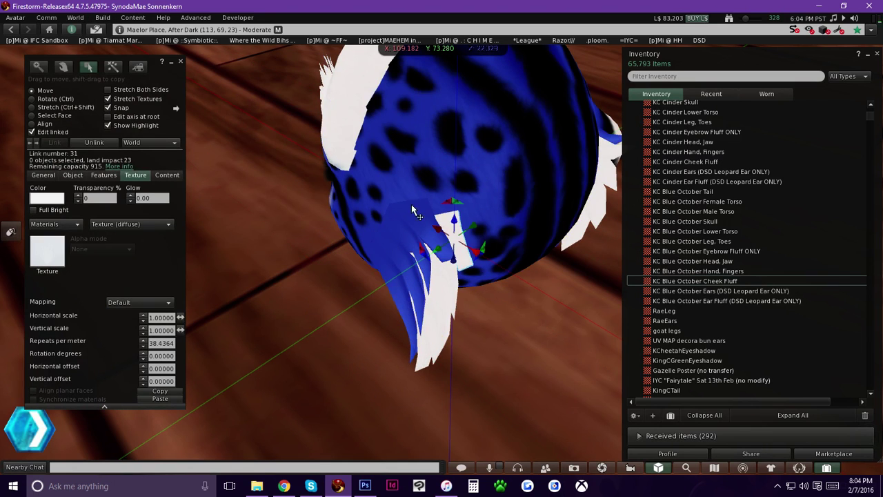
Step: Select all the separate white fluff pieces on both cheeks, apply the KC Blue October Cheek Fluff texture, and end the editing
{"action": "left_click_drag", "start_coordinate": [447, 244], "coordinate": [345, 260], "text": "ctrl+alt"}
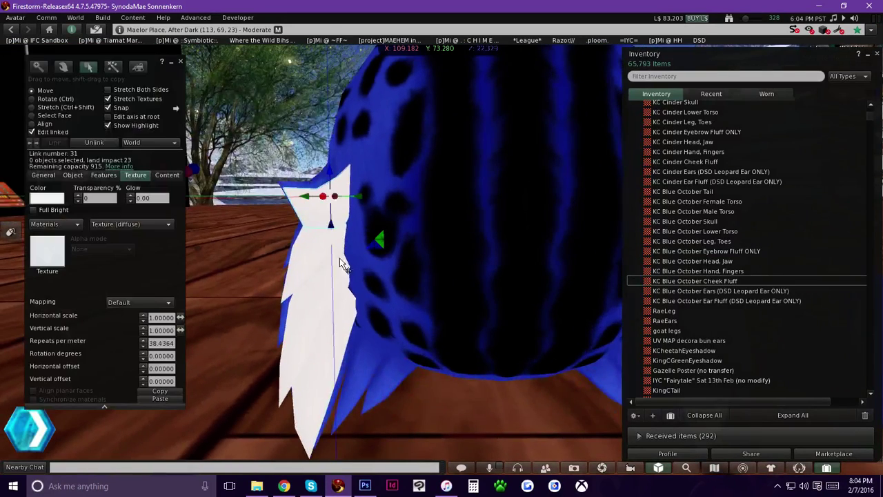
{"action": "left_click", "coordinate": [305, 271], "text": "shift"}
{"action": "left_click", "coordinate": [305, 316], "text": "shift"}
{"action": "left_click", "coordinate": [317, 380], "text": "shift"}
{"action": "left_click_drag", "start_coordinate": [510, 309], "coordinate": [447, 257], "text": "ctrl+alt"}
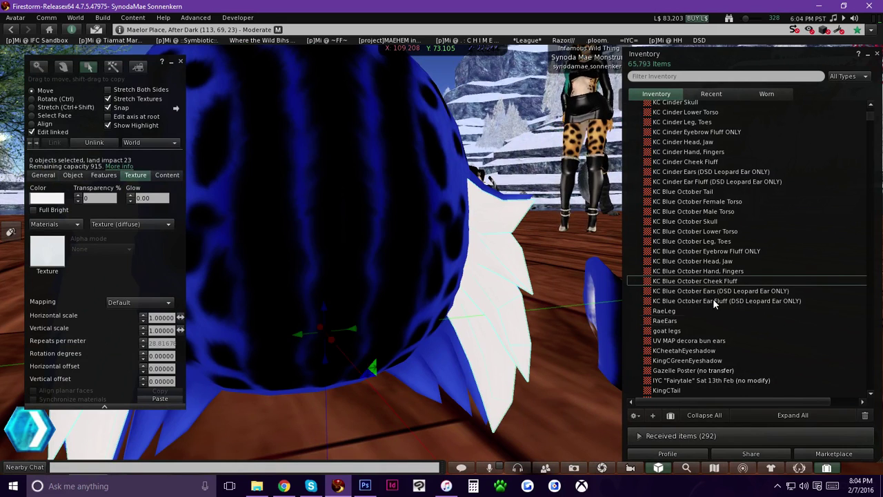
{"action": "left_click_drag", "start_coordinate": [718, 283], "coordinate": [67, 261]}
{"action": "left_click", "coordinate": [180, 62]}
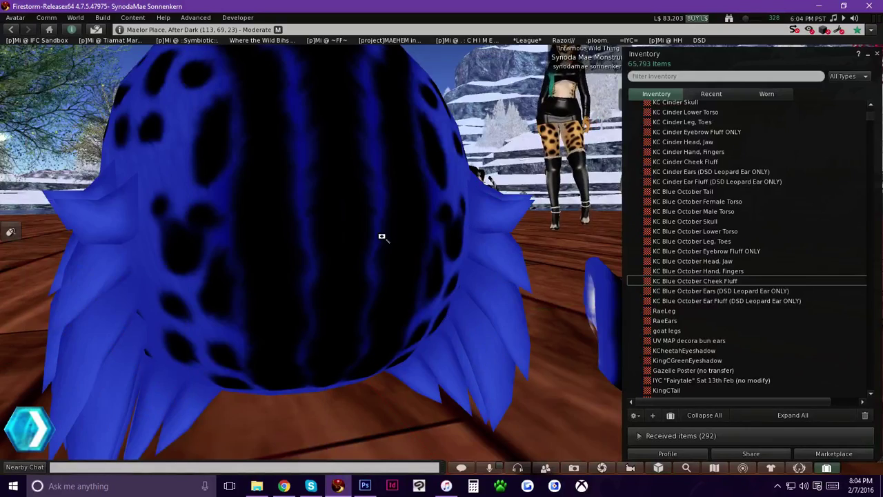
Step: Check the textured cheek fluff and turn on highlighting of transparent surfaces to reveal the hidden layers on the head
{"action": "left_click_drag", "start_coordinate": [580, 173], "coordinate": [478, 215], "text": "ctrl+alt"}
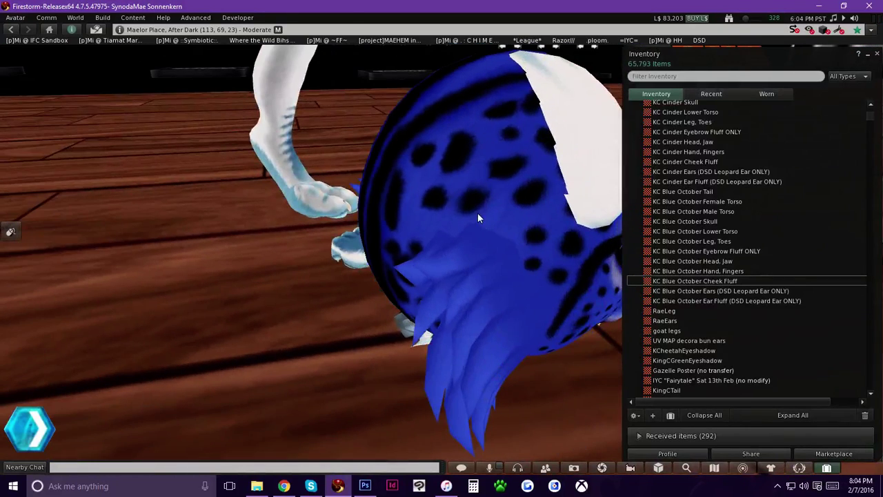
{"action": "left_click_drag", "start_coordinate": [561, 213], "coordinate": [503, 252], "text": "ctrl+alt"}
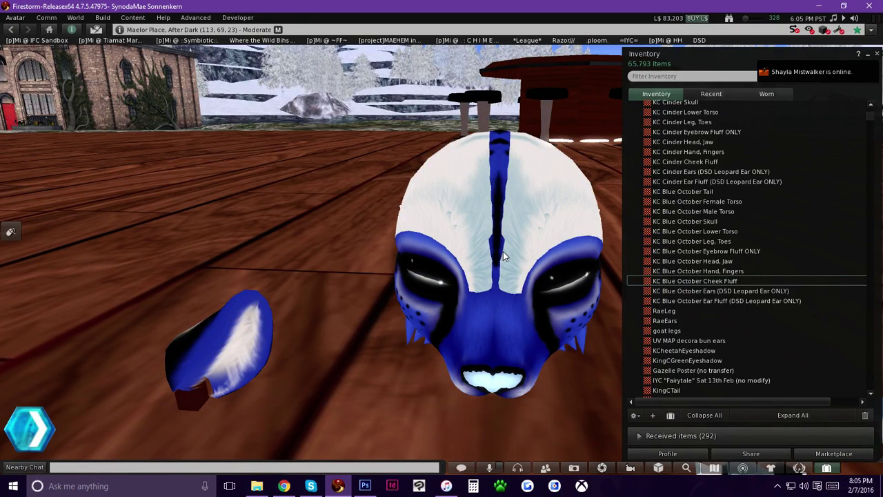
{"action": "key", "text": "ctrl+alt+t"}
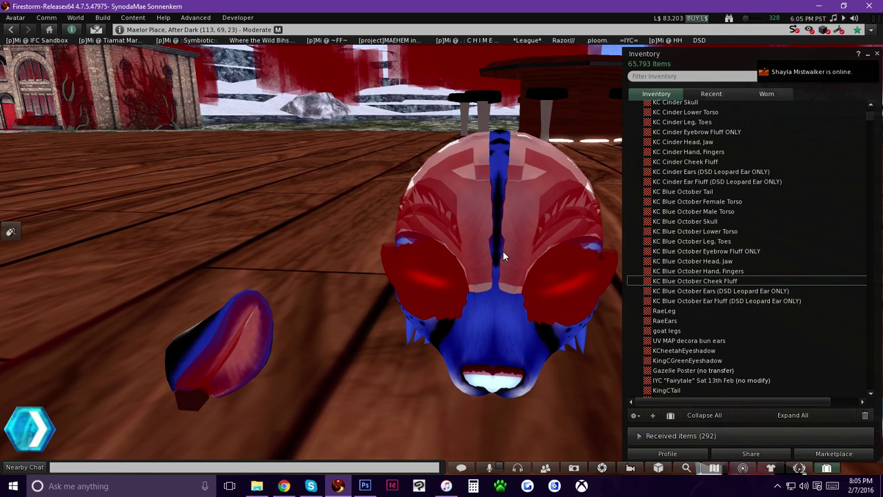
{"action": "left_click_drag", "start_coordinate": [496, 215], "coordinate": [497, 326], "text": "ctrl+alt"}
{"action": "left_click_drag", "start_coordinate": [442, 239], "coordinate": [430, 296], "text": "ctrl+alt"}
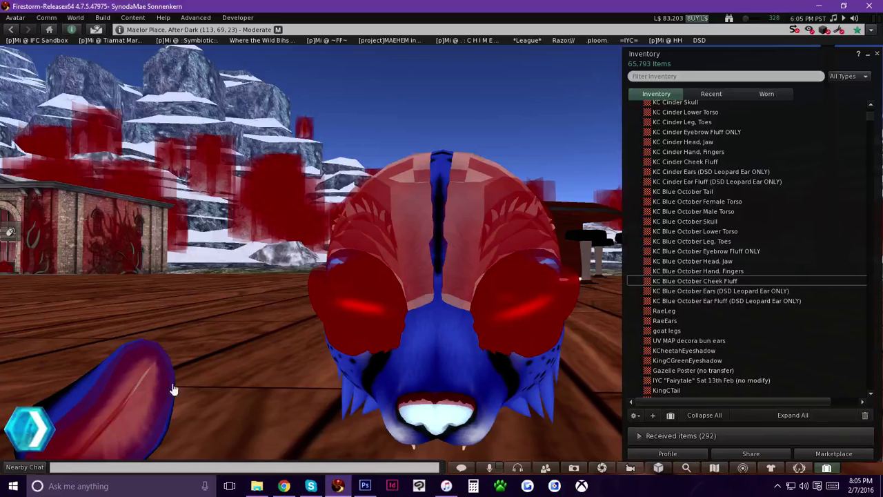
Step: Edit the head's linked parts and move the two outermost transparent skull pieces together to an empty spot beside the head
{"action": "right_click", "coordinate": [420, 207]}
{"action": "left_click", "coordinate": [438, 232]}
{"action": "left_click", "coordinate": [44, 132]}
{"action": "left_click", "coordinate": [417, 174]}
{"action": "left_click_drag", "start_coordinate": [450, 221], "coordinate": [449, 331], "text": "ctrl+alt"}
{"action": "left_click", "coordinate": [408, 195]}
{"action": "left_click", "coordinate": [464, 183]}
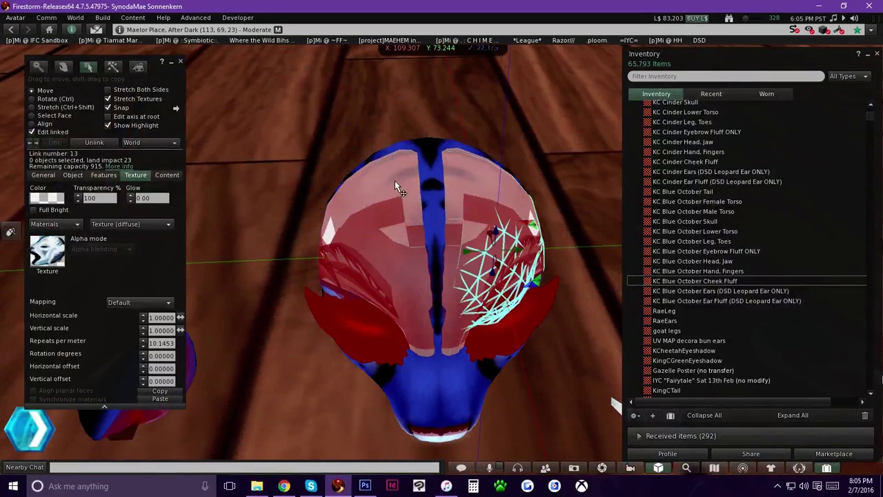
{"action": "left_click", "coordinate": [475, 190]}
{"action": "left_click", "coordinate": [404, 189], "text": "shift"}
{"action": "scroll", "coordinate": [465, 265], "scroll_direction": "down", "scroll_amount": 5}
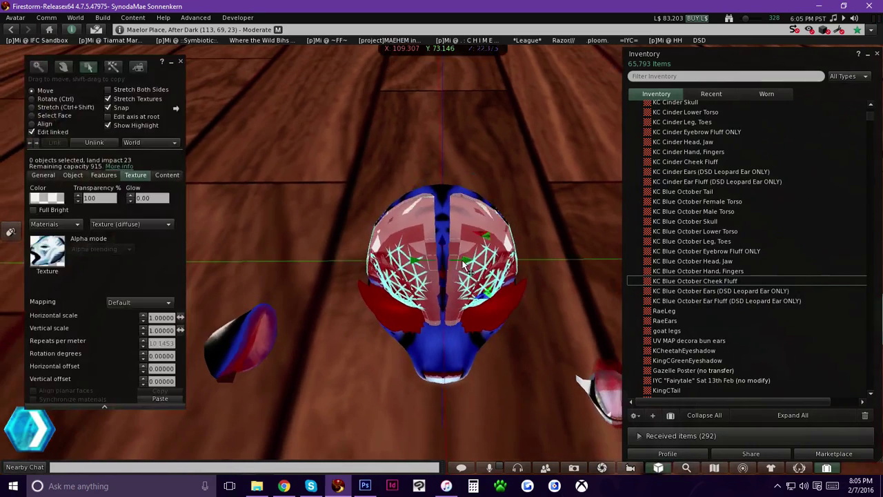
{"action": "left_click_drag", "start_coordinate": [464, 265], "coordinate": [225, 241]}
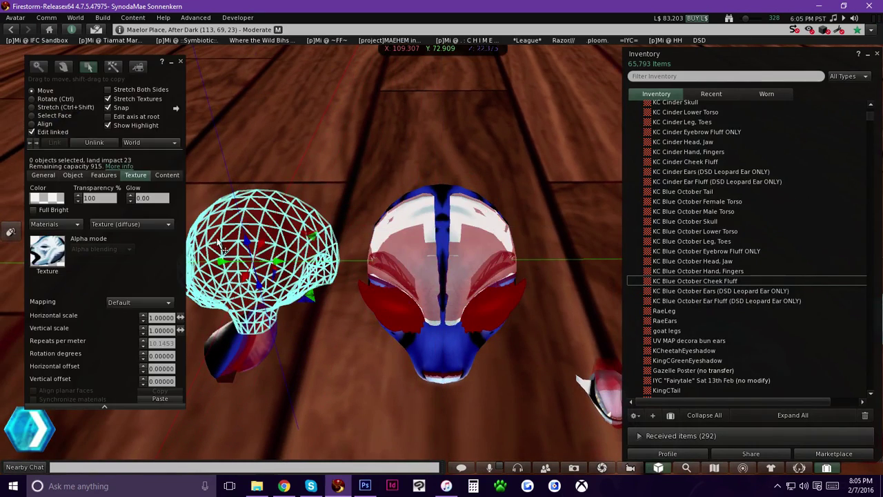
Step: Add the second transparent skull layer to the selection and move both transparent layers behind the head
{"action": "left_click", "coordinate": [410, 246], "text": "shift"}
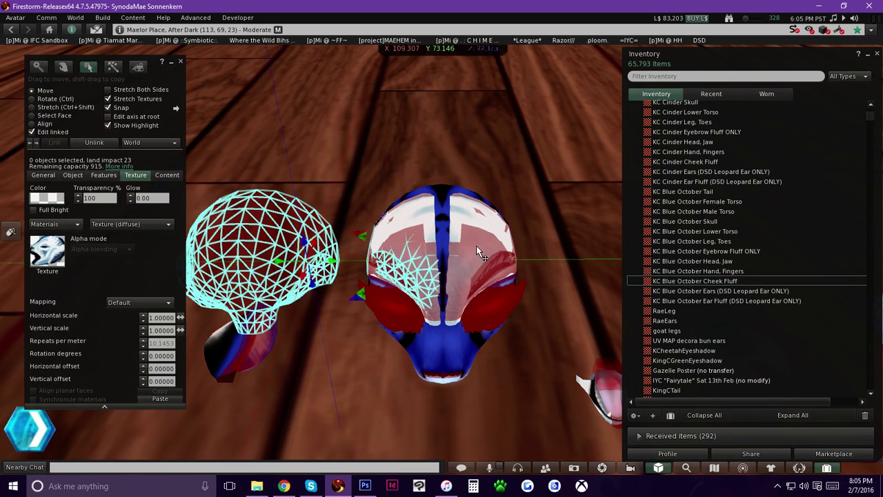
{"action": "left_click_drag", "start_coordinate": [348, 238], "coordinate": [354, 174]}
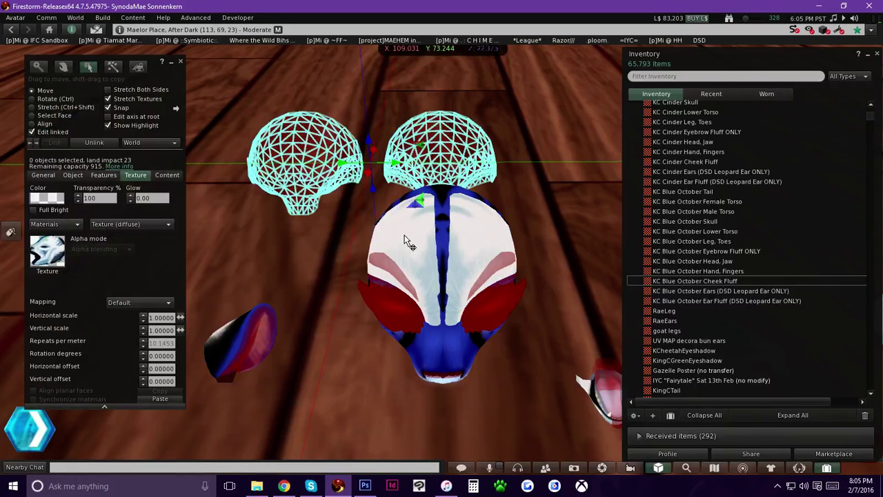
{"action": "left_click_drag", "start_coordinate": [386, 204], "coordinate": [317, 206]}
{"action": "key", "text": "ctrl+z"}
{"action": "left_click_drag", "start_coordinate": [359, 187], "coordinate": [353, 235], "text": "alt"}
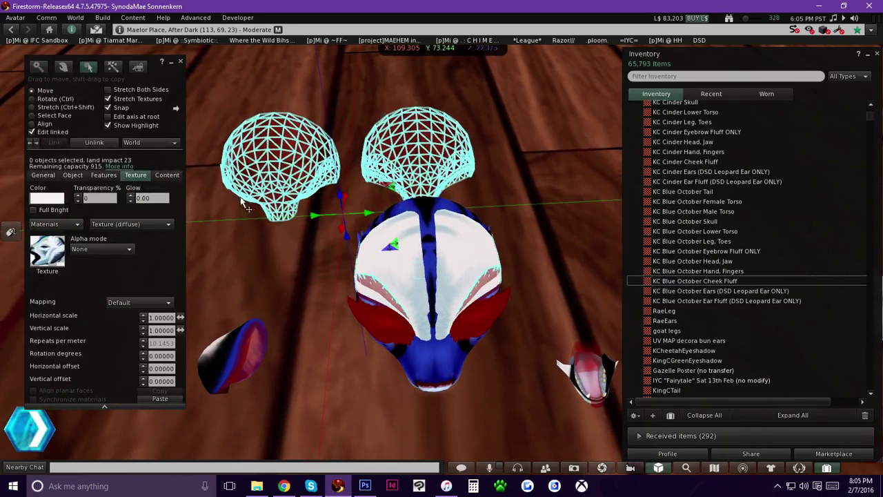
Step: Select the faces of both displaced transparent skull layers and the visible white skull, and apply the KC Blue October Head, Jaw texture
{"action": "left_click", "coordinate": [50, 115]}
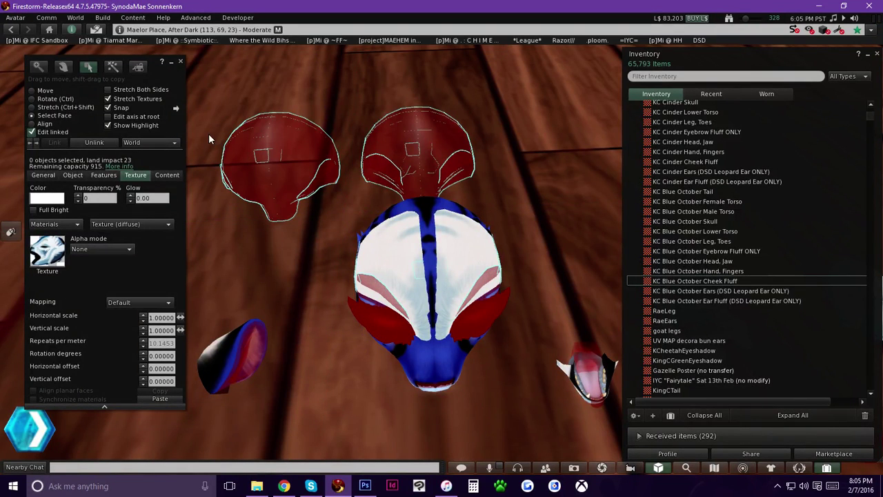
{"action": "left_click", "coordinate": [246, 147]}
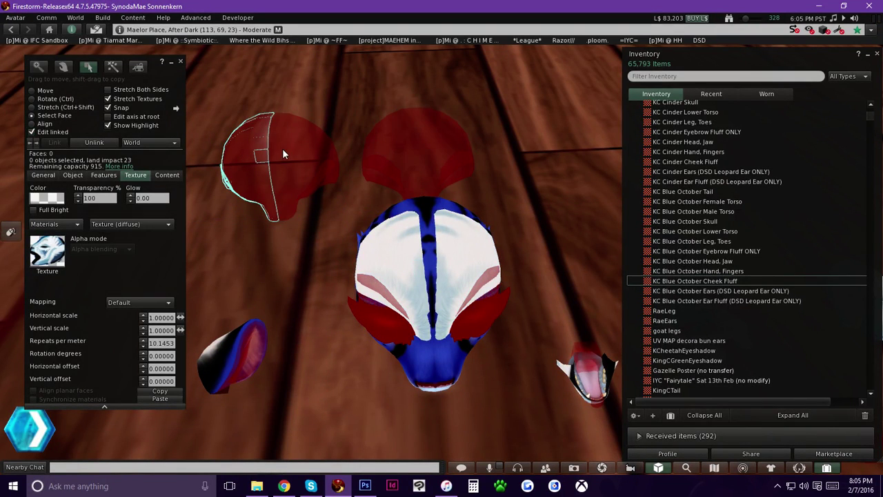
{"action": "left_click", "coordinate": [297, 143], "text": "shift"}
{"action": "left_click", "coordinate": [404, 142], "text": "shift"}
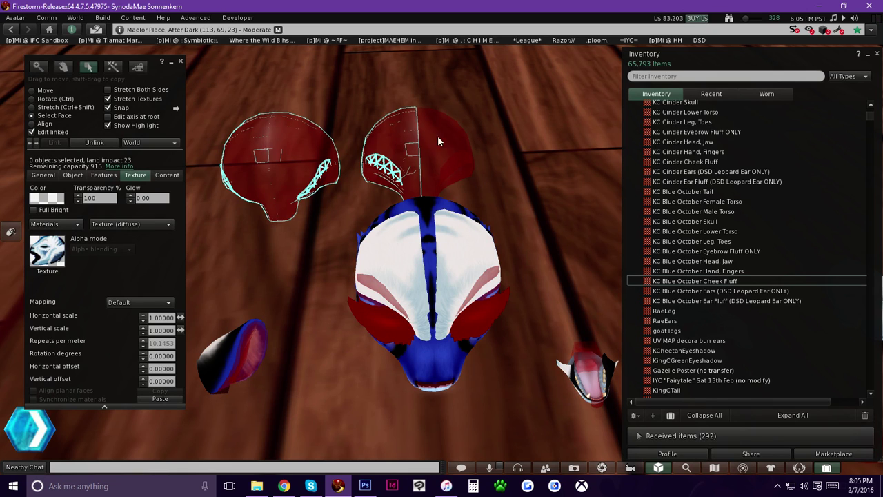
{"action": "left_click", "coordinate": [439, 138], "text": "shift"}
{"action": "left_click", "coordinate": [450, 256], "text": "shift"}
{"action": "left_click", "coordinate": [406, 257], "text": "shift"}
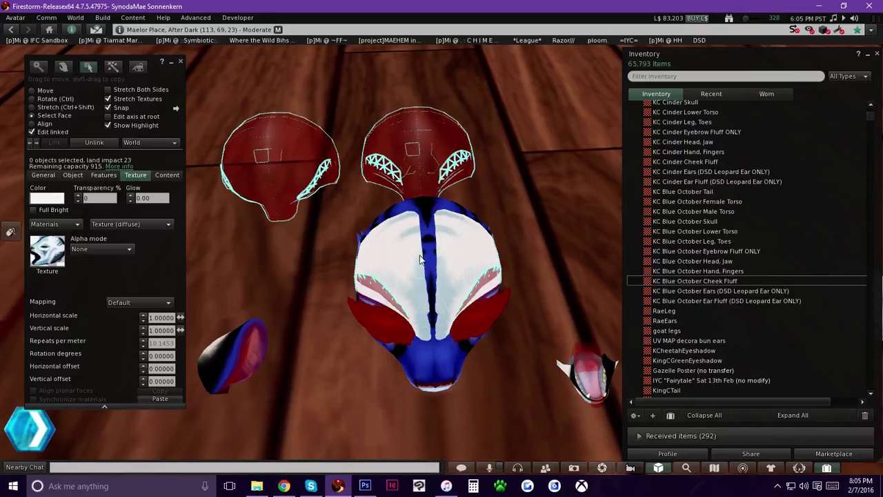
{"action": "left_click", "coordinate": [708, 280]}
{"action": "left_click", "coordinate": [708, 262]}
{"action": "left_click_drag", "start_coordinate": [687, 265], "coordinate": [387, 311]}
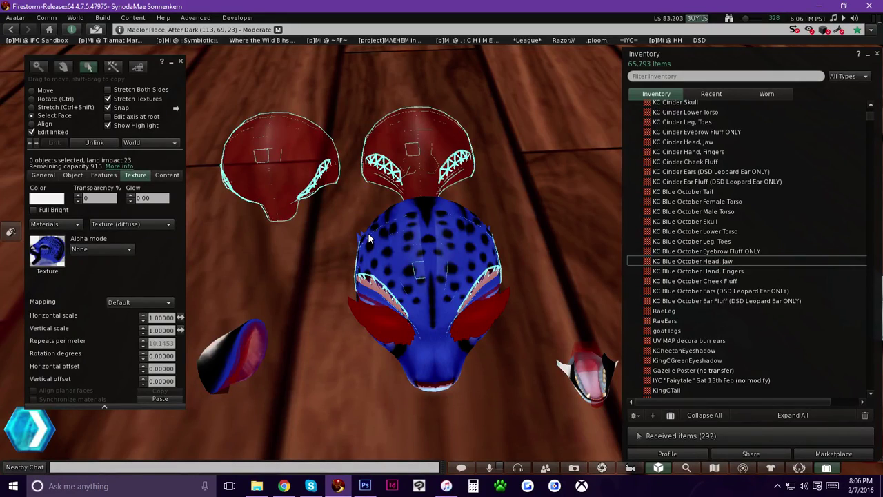
Step: Select the faces on both halves of the outer transparent skull layer set behind the head, replacing the previous face selection
{"action": "left_click_drag", "start_coordinate": [434, 261], "coordinate": [370, 302], "text": "alt"}
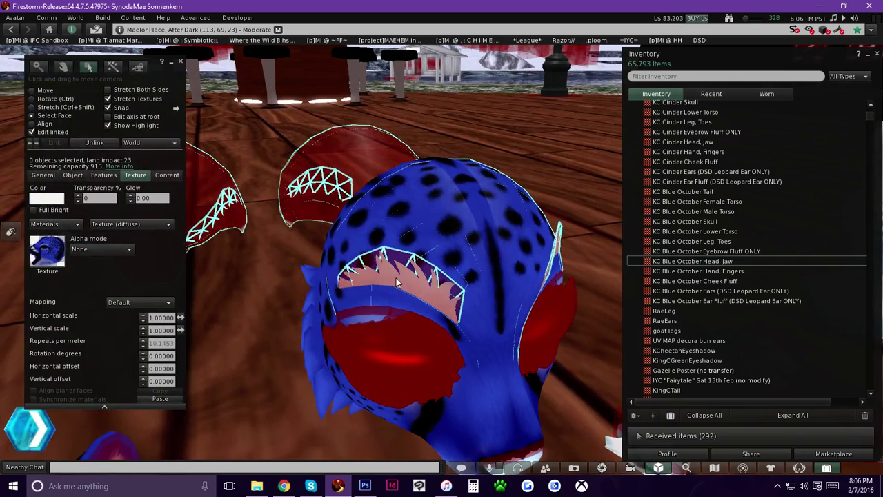
{"action": "left_click_drag", "start_coordinate": [403, 285], "coordinate": [326, 169], "text": "ctrl+alt"}
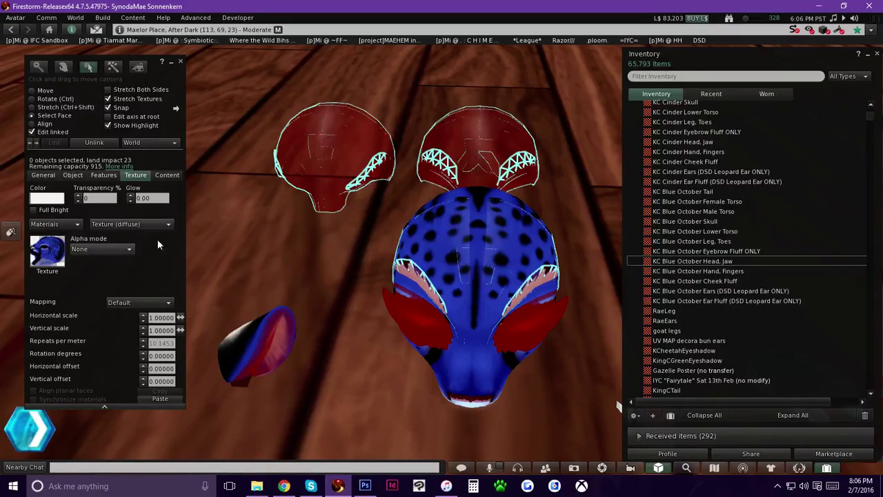
{"action": "left_click_drag", "start_coordinate": [338, 173], "coordinate": [428, 86], "text": "alt"}
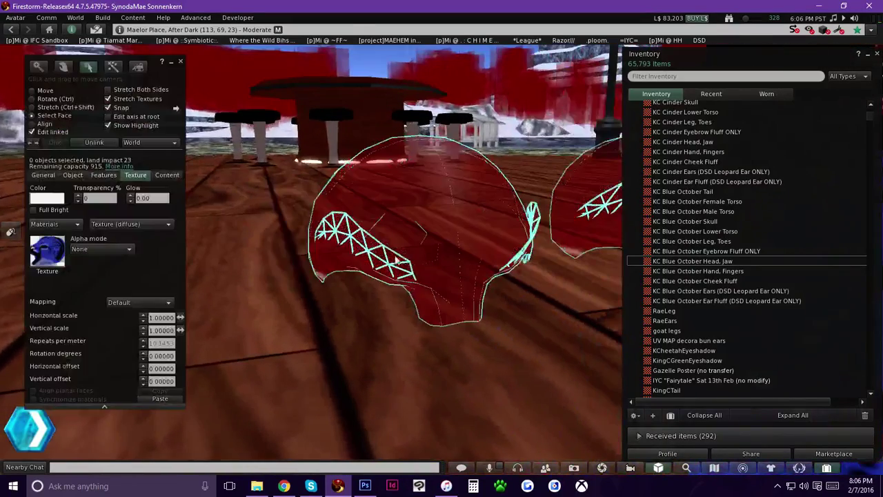
{"action": "left_click", "coordinate": [349, 243]}
{"action": "left_click_drag", "start_coordinate": [480, 251], "coordinate": [419, 204], "text": "alt"}
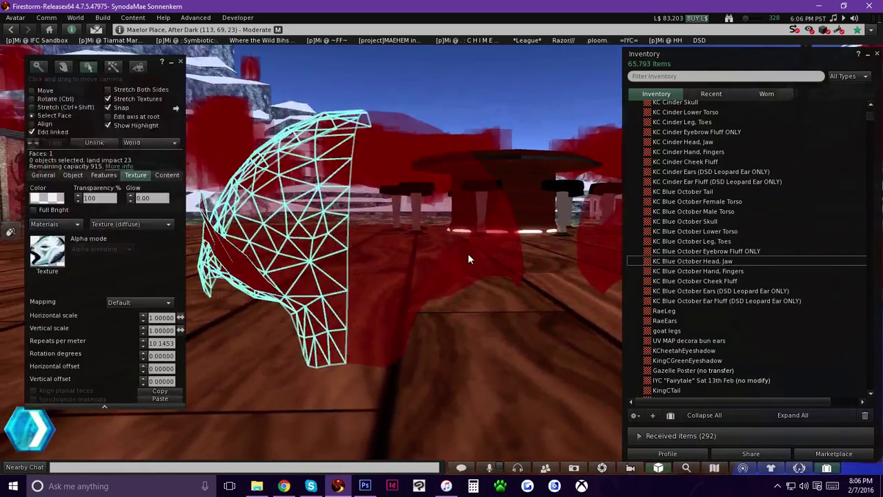
{"action": "mouse_move", "coordinate": [461, 253]}
{"action": "left_mouse_down", "text": "ctrl+alt"}
{"action": "mouse_move", "coordinate": [419, 279]}
{"action": "mouse_move", "coordinate": [460, 247]}
{"action": "left_mouse_up", "text": "ctrl+alt"}
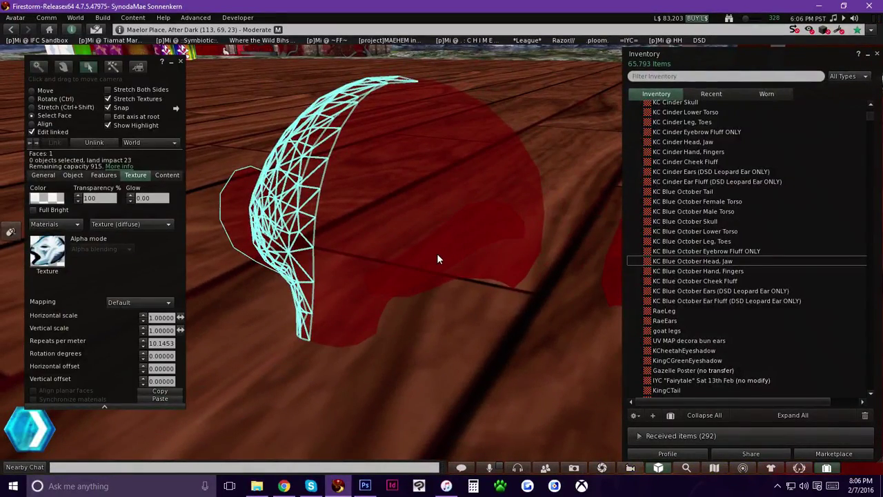
{"action": "left_click", "coordinate": [437, 253], "text": "shift"}
{"action": "left_click", "coordinate": [473, 242], "text": "shift"}
{"action": "left_click_drag", "start_coordinate": [473, 242], "coordinate": [504, 283], "text": "alt"}
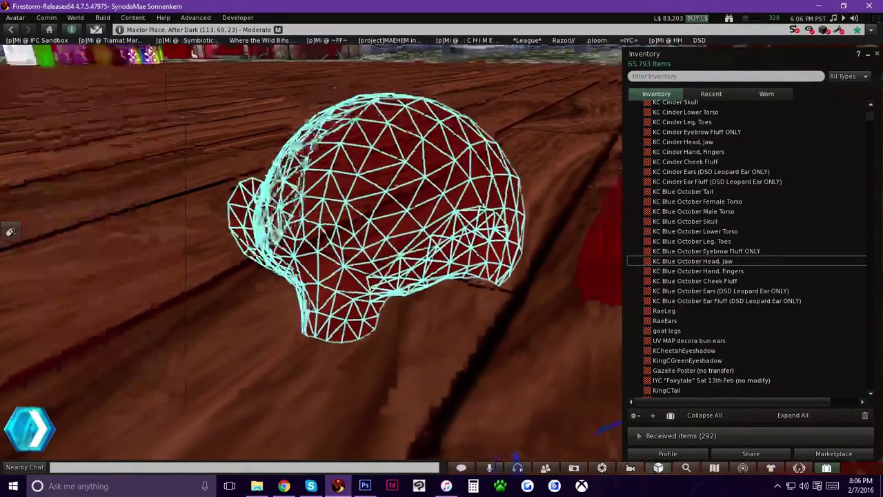
Step: Add the faces of the second displaced transparent skull layer and the eyebrow fluff on both sides of the visible head to the selection
{"action": "left_click_drag", "start_coordinate": [554, 258], "coordinate": [551, 212], "text": "alt"}
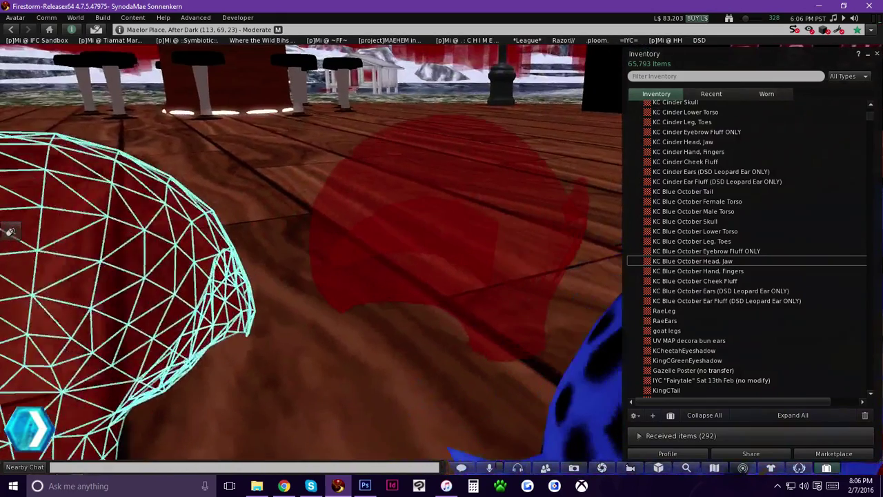
{"action": "left_click", "coordinate": [449, 225], "text": "shift"}
{"action": "left_click_drag", "start_coordinate": [450, 225], "coordinate": [396, 277], "text": "alt"}
{"action": "left_click", "coordinate": [487, 252], "text": "shift"}
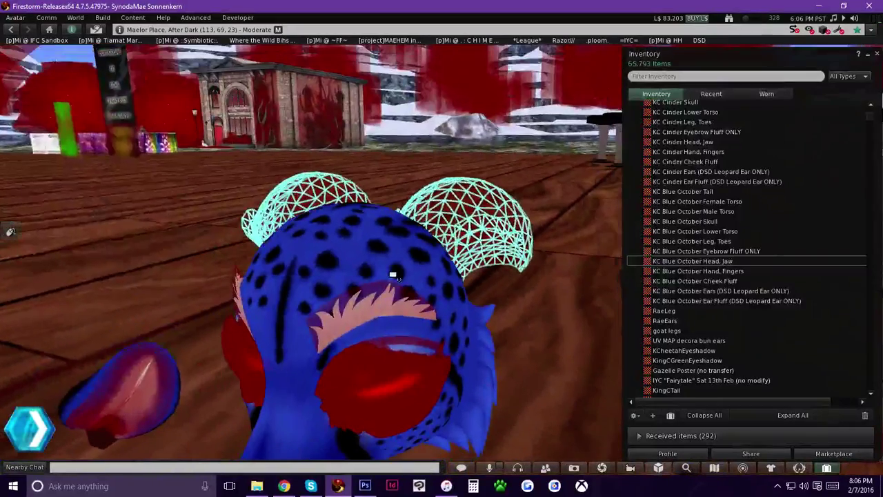
{"action": "left_click", "coordinate": [354, 316], "text": "shift"}
{"action": "left_click_drag", "start_coordinate": [354, 318], "coordinate": [483, 304], "text": "alt"}
{"action": "left_click", "coordinate": [345, 255], "text": "shift"}
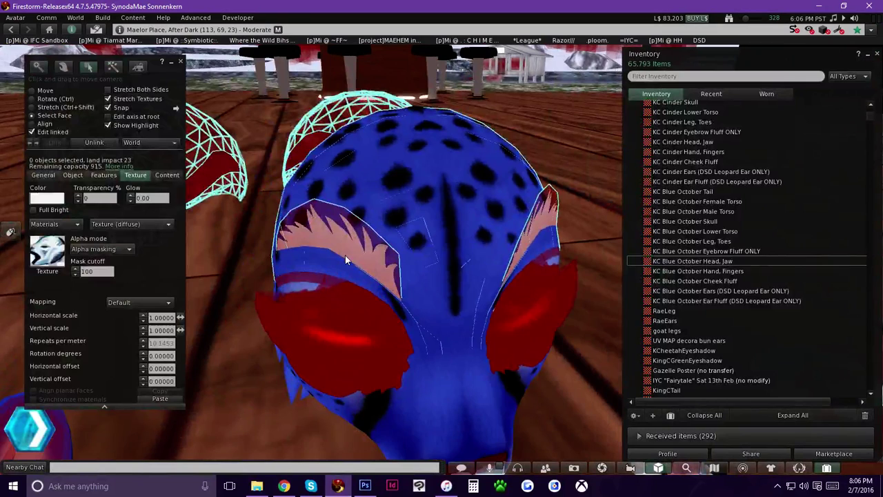
Step: Preview the KC Blue October Eyebrow Fluff ONLY and Head, Jaw textures side by side to compare them, and close both previews
{"action": "double_click", "coordinate": [701, 251]}
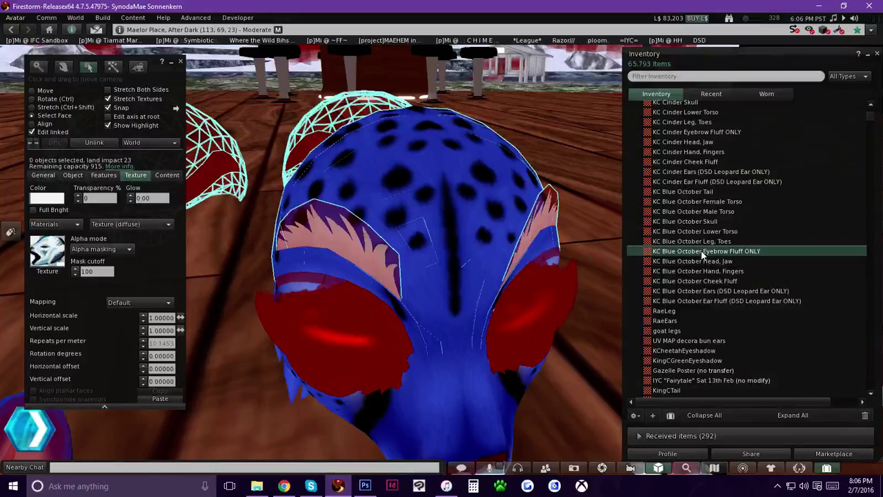
{"action": "double_click", "coordinate": [728, 260]}
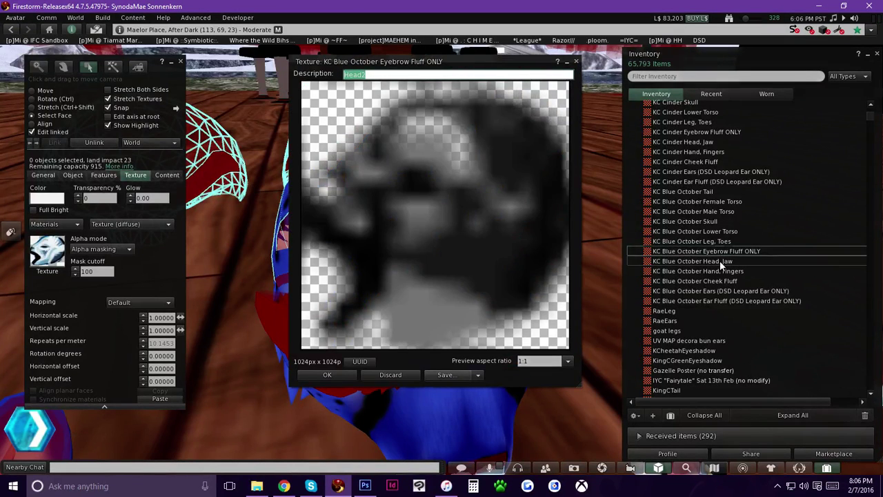
{"action": "left_click_drag", "start_coordinate": [391, 31], "coordinate": [659, 54]}
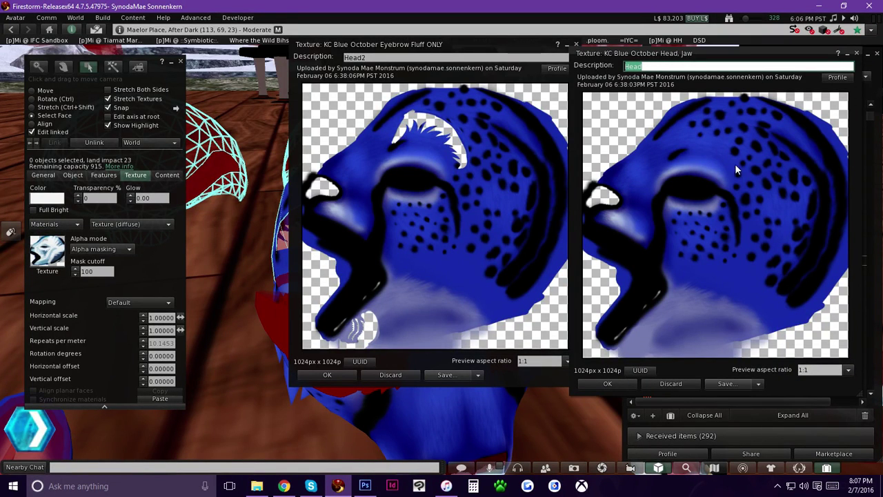
{"action": "left_click", "coordinate": [607, 383]}
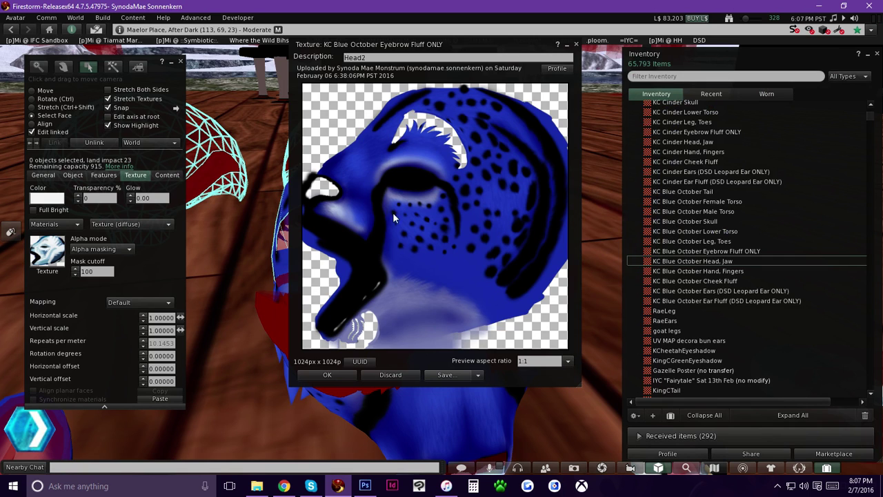
{"action": "left_click", "coordinate": [327, 376]}
Step: Apply the KC Blue October Eyebrow Fluff ONLY texture to the selected eyebrow fluff faces and turn off the highlighting of transparent surfaces
{"action": "left_click", "coordinate": [724, 251]}
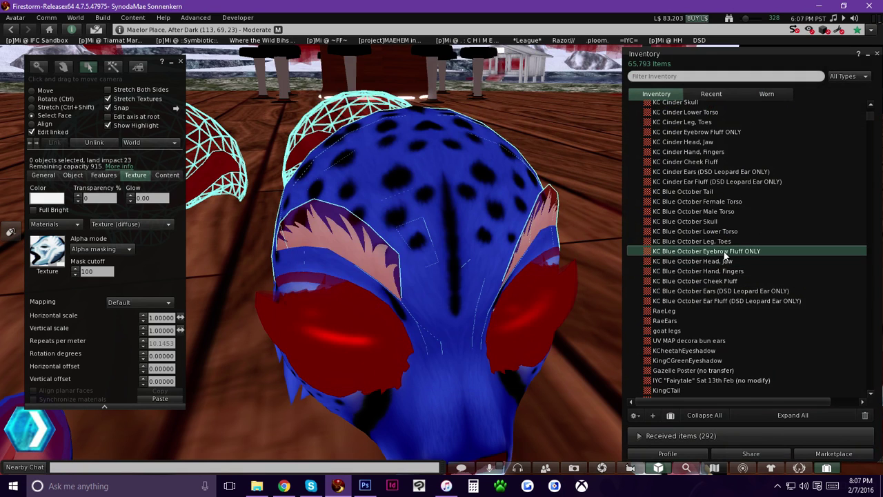
{"action": "left_click_drag", "start_coordinate": [744, 251], "coordinate": [345, 290]}
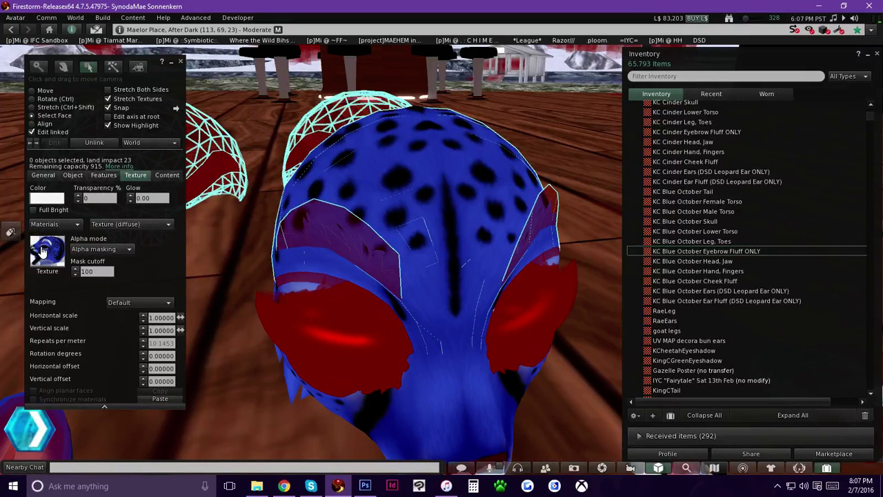
{"action": "key", "text": "ctrl+alt+t"}
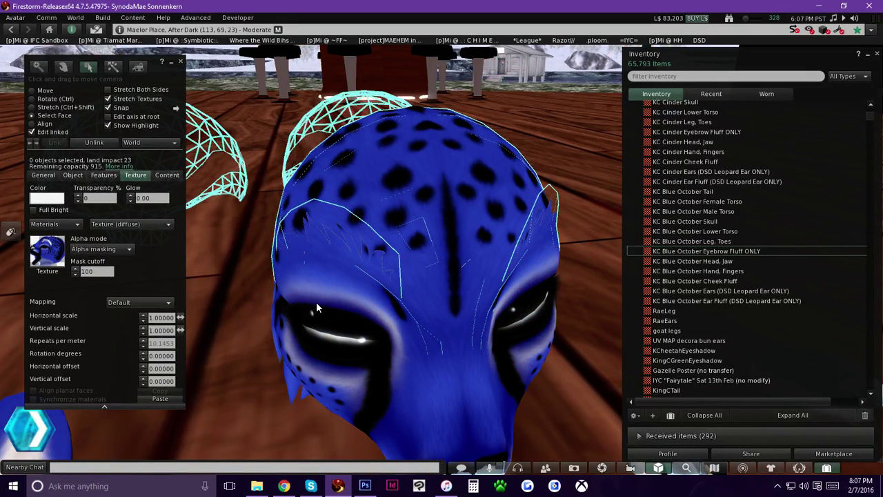
Step: Check the textured eyebrow fluff and its mask cutoff setting from several angles around the head
{"action": "left_click_drag", "start_coordinate": [377, 273], "coordinate": [442, 248], "text": "ctrl+alt"}
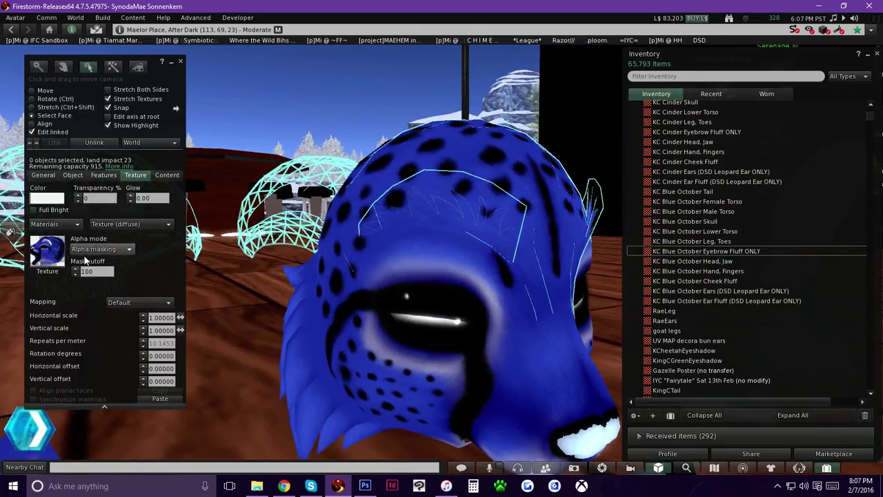
{"action": "left_click", "coordinate": [88, 270]}
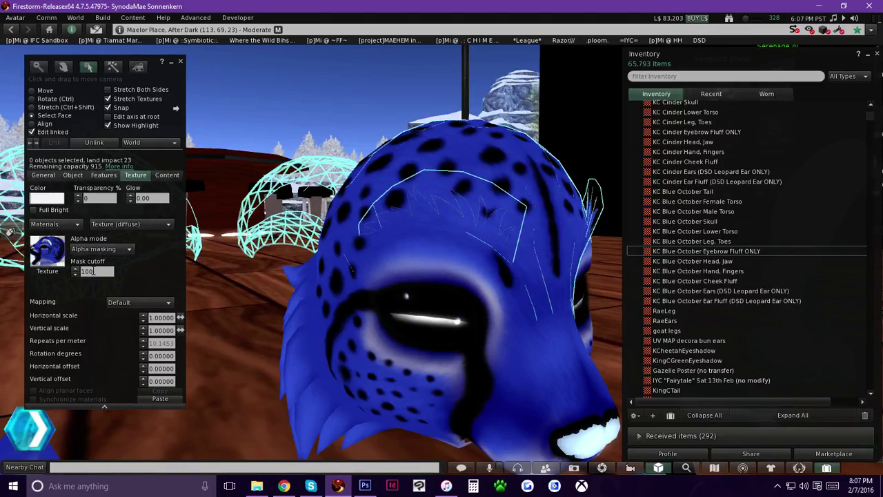
{"action": "key", "text": "Escape"}
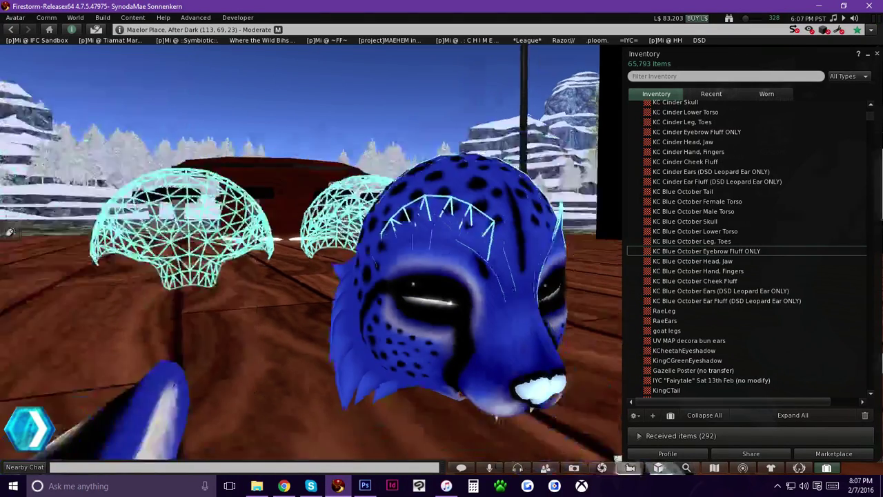
{"action": "left_click_drag", "start_coordinate": [442, 250], "coordinate": [440, 248]}
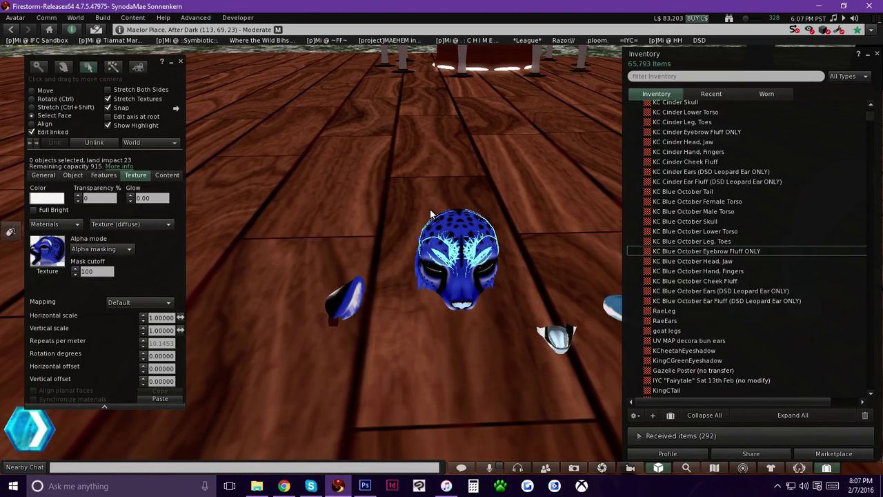
Step: Finish editing the head and open the detached open lower jaw piece for editing
{"action": "left_click_drag", "start_coordinate": [557, 338], "coordinate": [455, 239], "text": "alt"}
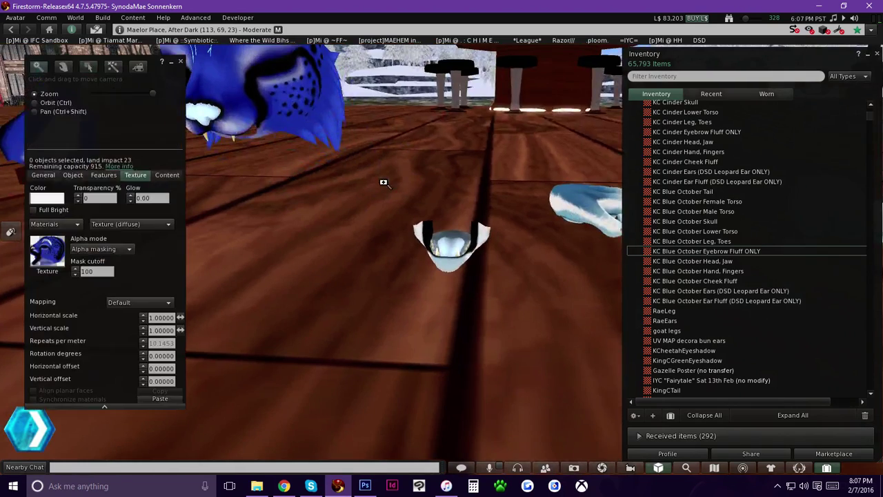
{"action": "left_click_drag", "start_coordinate": [384, 182], "coordinate": [443, 249], "text": "alt"}
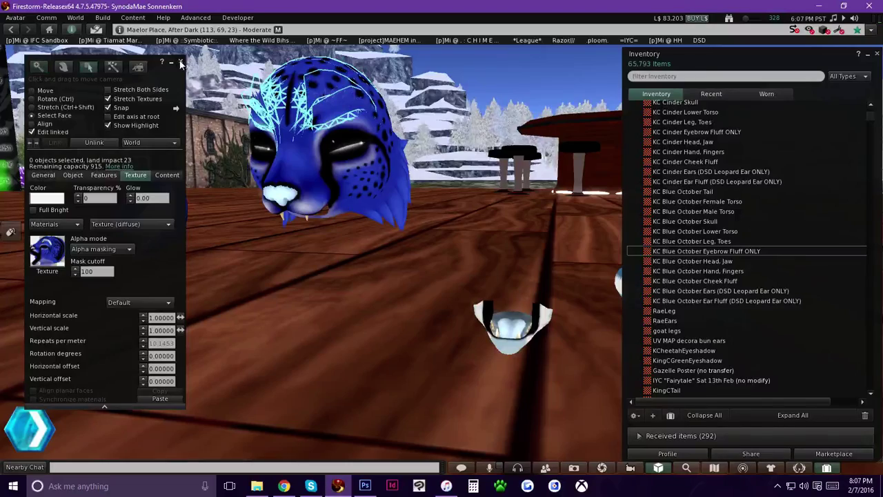
{"action": "left_click", "coordinate": [180, 63]}
{"action": "mouse_move", "coordinate": [337, 167]}
{"action": "left_mouse_down", "text": "alt"}
{"action": "mouse_move", "coordinate": [559, 153]}
{"action": "mouse_move", "coordinate": [339, 153]}
{"action": "left_mouse_up", "text": "alt"}
{"action": "left_click_drag", "start_coordinate": [425, 304], "coordinate": [504, 268], "text": "alt"}
{"action": "left_click_drag", "start_coordinate": [444, 268], "coordinate": [490, 227], "text": "alt"}
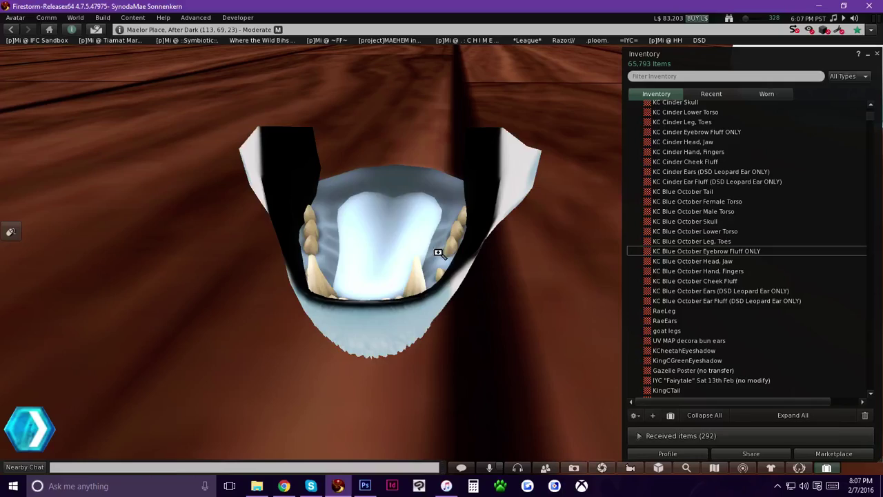
{"action": "right_click", "coordinate": [394, 259]}
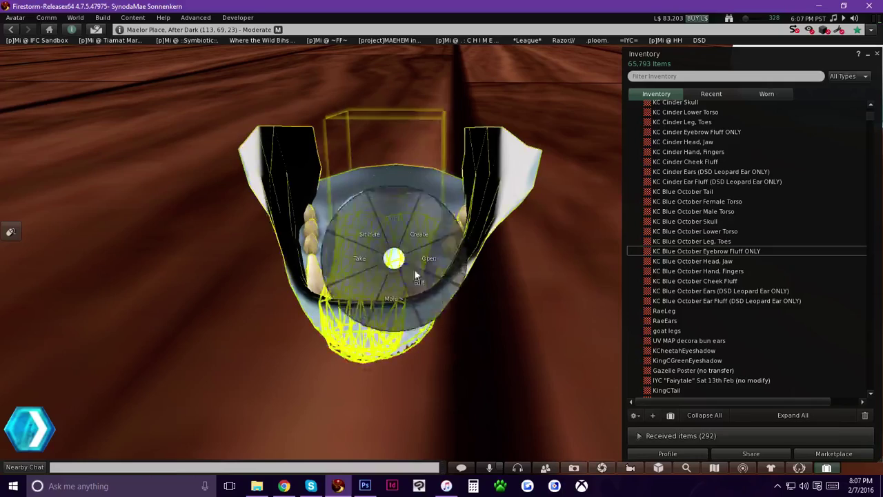
{"action": "left_click", "coordinate": [421, 268]}
{"action": "left_click_drag", "start_coordinate": [434, 239], "coordinate": [456, 282]}
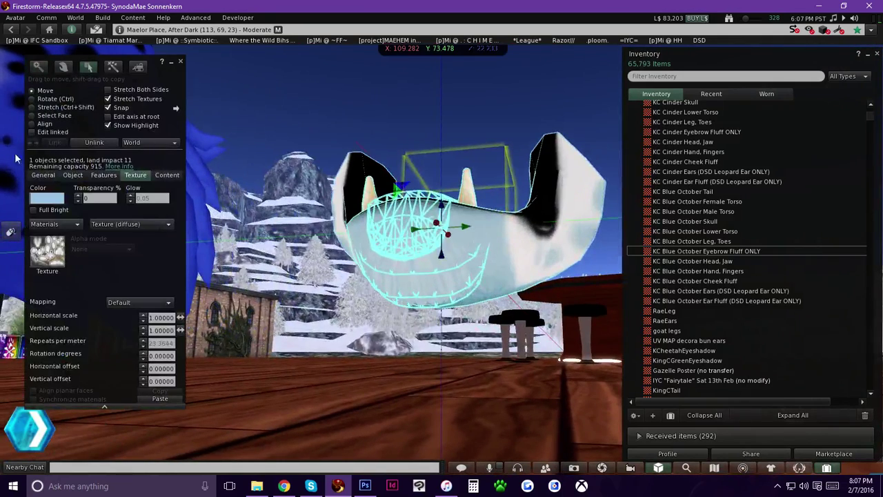
Step: Switch to face selection and select the chin fluff face of the detached lower jaw with transparent surfaces highlighted
{"action": "left_click", "coordinate": [50, 116]}
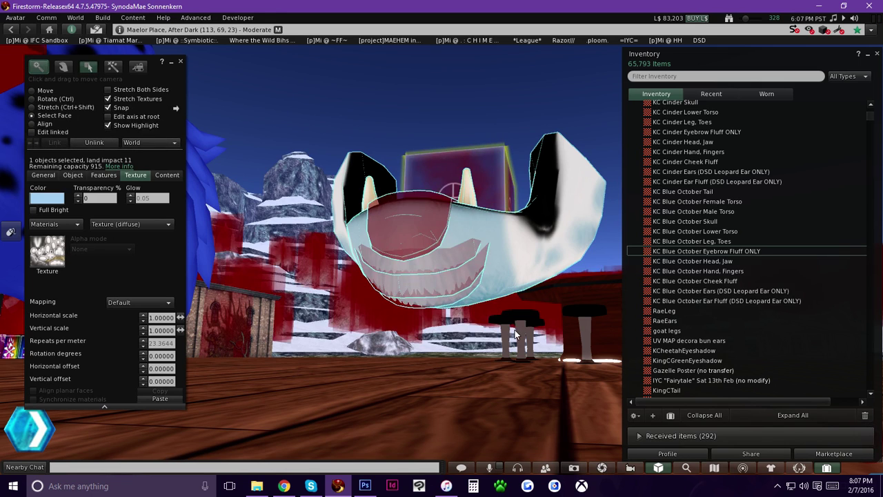
{"action": "left_click", "coordinate": [459, 267]}
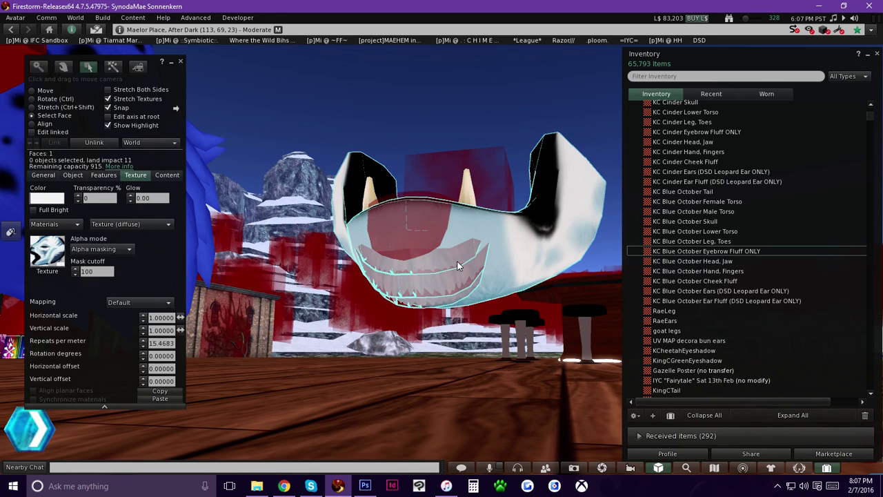
{"action": "left_click_drag", "start_coordinate": [452, 265], "coordinate": [508, 200], "text": "ctrl+alt"}
{"action": "left_click_drag", "start_coordinate": [479, 241], "coordinate": [500, 252], "text": "ctrl+alt"}
{"action": "left_click_drag", "start_coordinate": [440, 257], "coordinate": [435, 283], "text": "alt"}
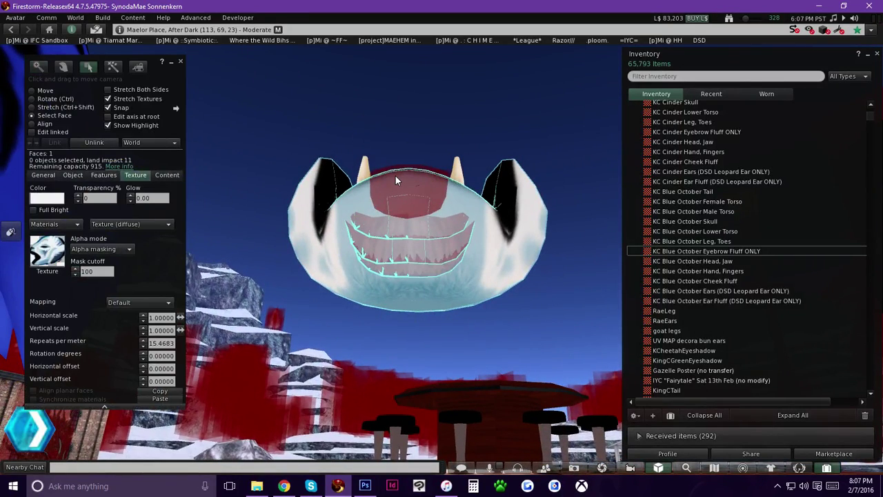
Step: Select the transparent jaw parts around the head's mouth and apply the KC Blue October Head, Jaw texture to them
{"action": "left_click_drag", "start_coordinate": [395, 176], "coordinate": [442, 249], "text": "ctrl+alt"}
{"action": "left_click", "coordinate": [213, 218], "text": "alt"}
{"action": "left_click", "coordinate": [343, 173]}
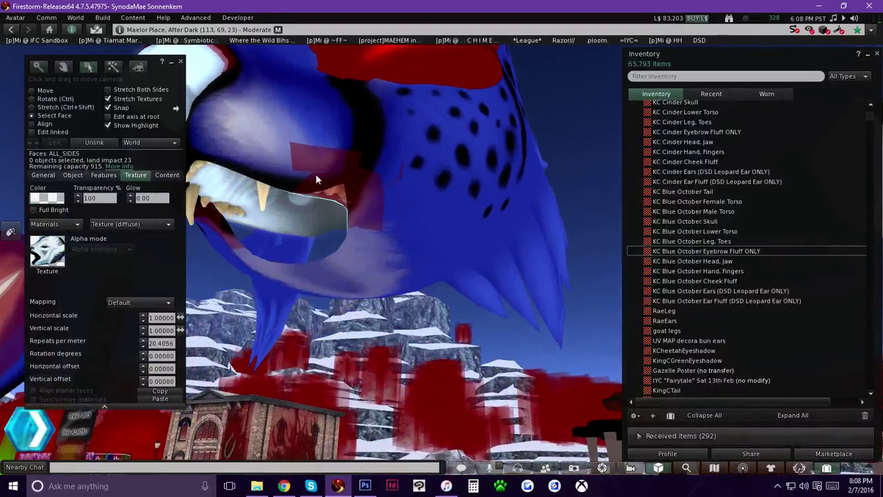
{"action": "left_click_drag", "start_coordinate": [316, 186], "coordinate": [346, 250], "text": "ctrl+alt"}
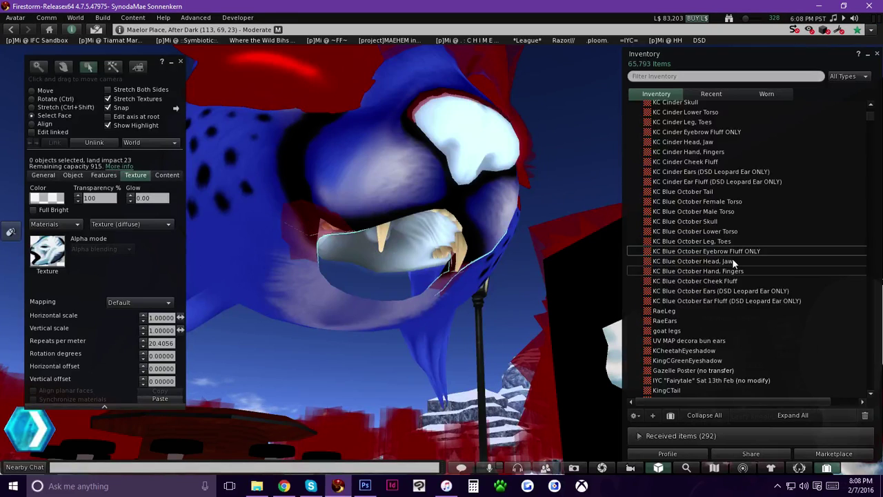
{"action": "left_click", "coordinate": [694, 261]}
{"action": "left_click_drag", "start_coordinate": [693, 262], "coordinate": [503, 228]}
Step: Select the two outer faces of the detached lower jaw, apply the KC Blue October Head, Jaw texture and check the result
{"action": "left_click_drag", "start_coordinate": [460, 202], "coordinate": [460, 100], "text": "alt"}
{"action": "left_click_drag", "start_coordinate": [464, 250], "coordinate": [452, 265], "text": "ctrl+alt"}
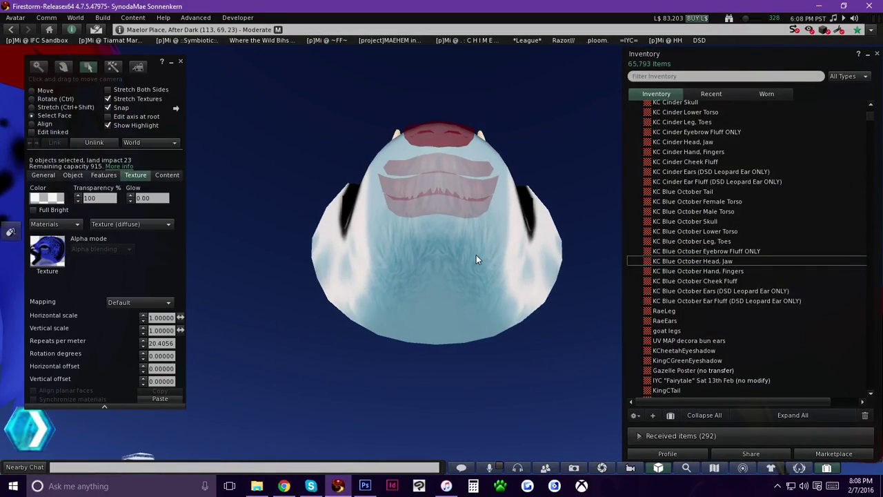
{"action": "left_click", "coordinate": [477, 256]}
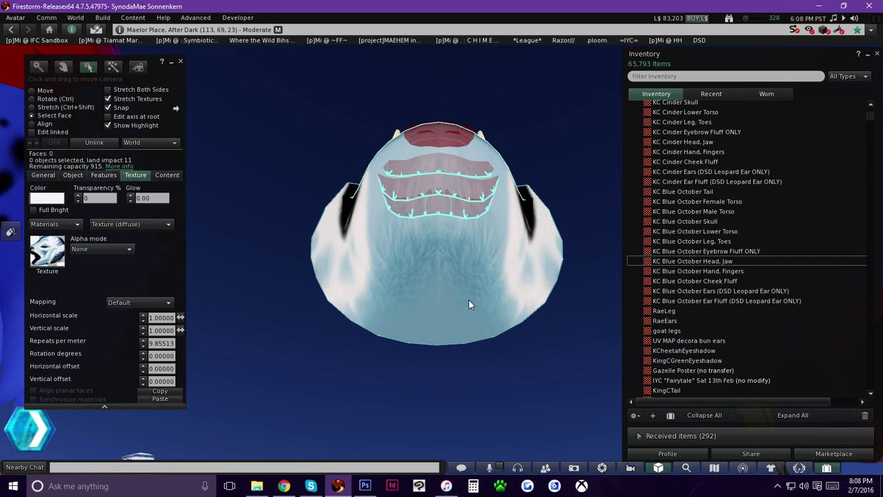
{"action": "left_click", "coordinate": [404, 247], "text": "shift"}
{"action": "left_click", "coordinate": [707, 264]}
{"action": "left_click_drag", "start_coordinate": [708, 264], "coordinate": [47, 256]}
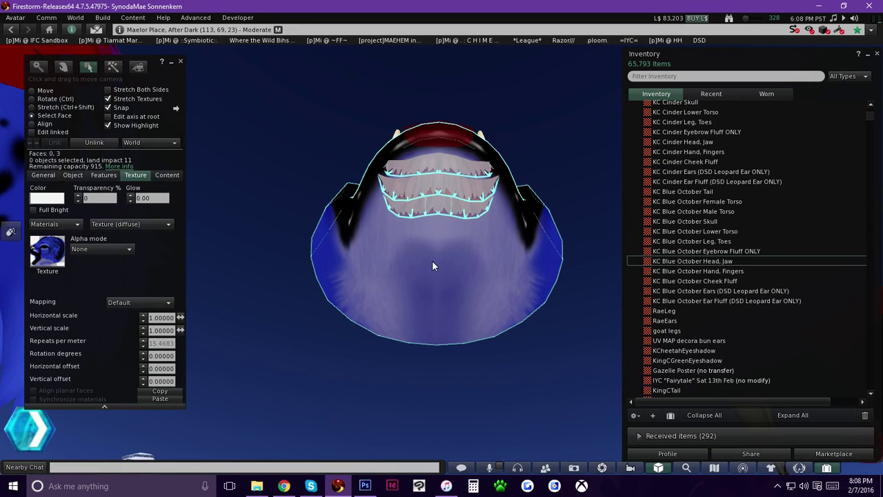
{"action": "key", "text": "ctrl+b"}
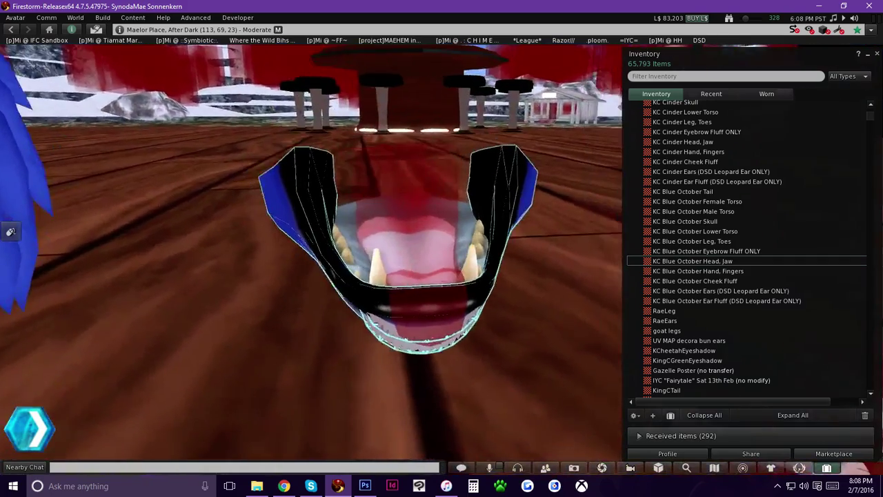
{"action": "left_click_drag", "start_coordinate": [387, 276], "coordinate": [453, 223], "text": "ctrl+alt"}
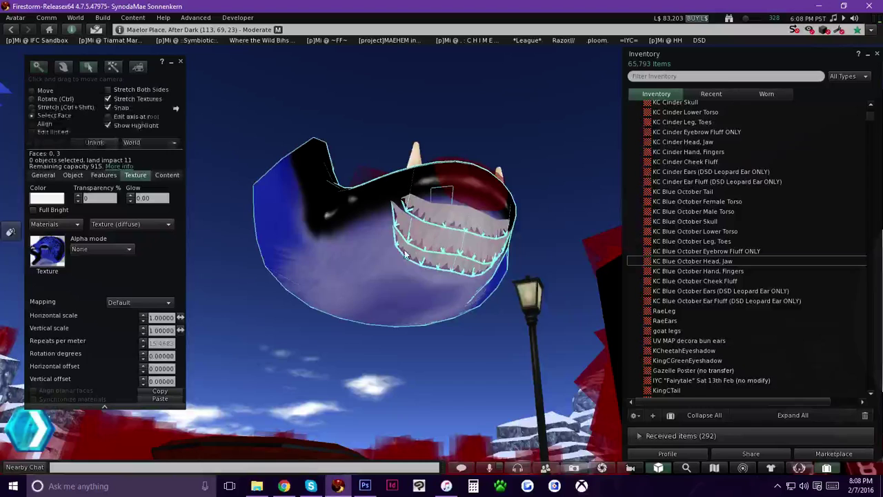
Step: Preview the KC Blue October Eyebrow Fluff ONLY texture, and set the transparency of the lower jaw's two chin fluff faces to 100%
{"action": "double_click", "coordinate": [714, 250]}
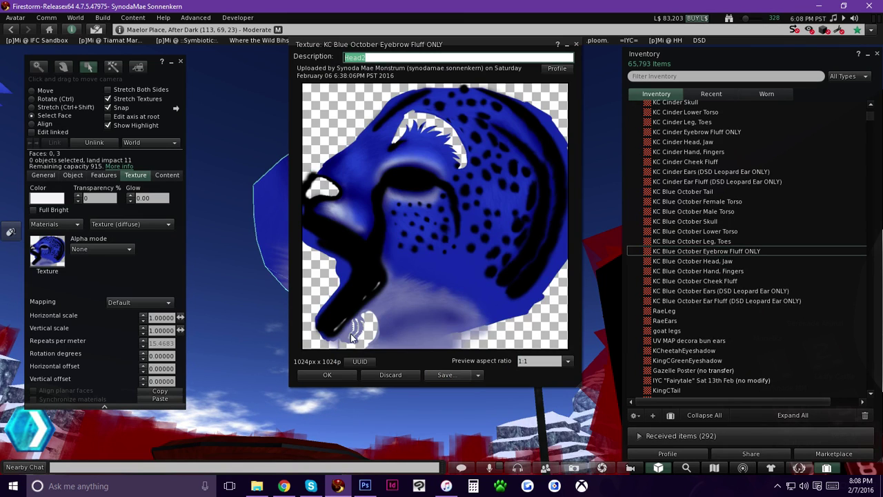
{"action": "left_click", "coordinate": [329, 374]}
{"action": "left_click", "coordinate": [435, 237]}
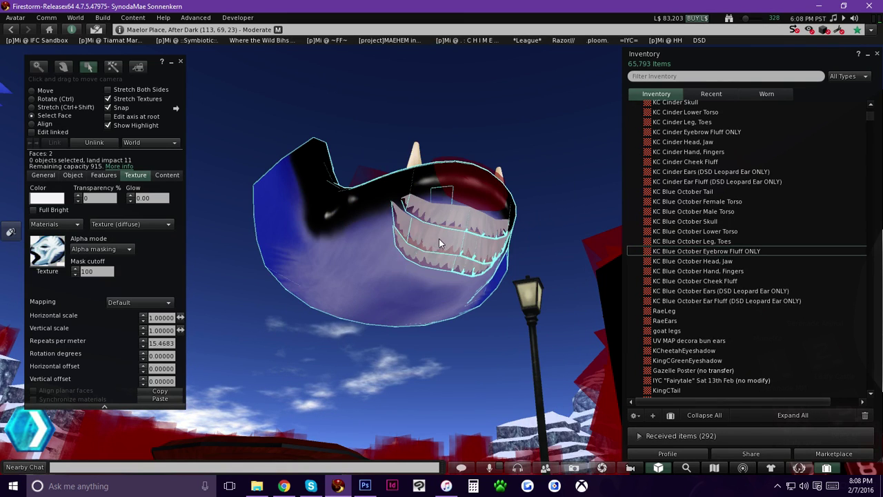
{"action": "left_click_drag", "start_coordinate": [435, 237], "coordinate": [331, 242], "text": "alt"}
{"action": "left_click", "coordinate": [473, 256]}
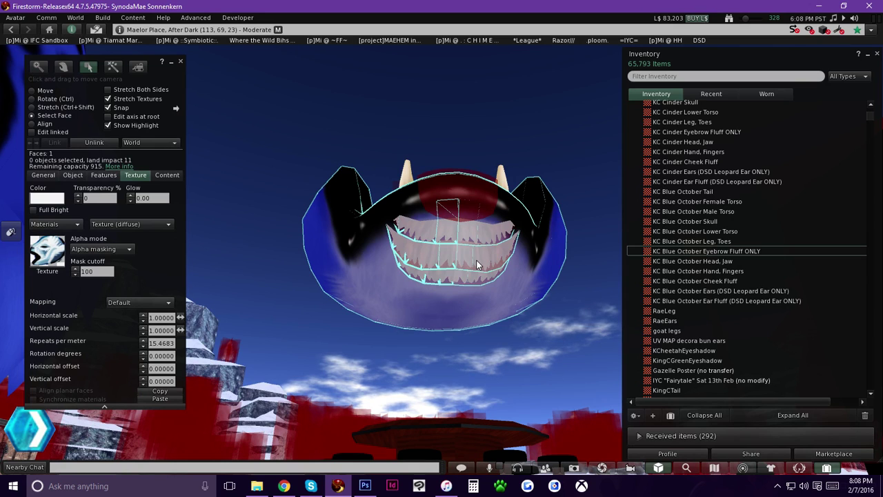
{"action": "left_click", "coordinate": [414, 265], "text": "shift"}
{"action": "left_click", "coordinate": [97, 198]}
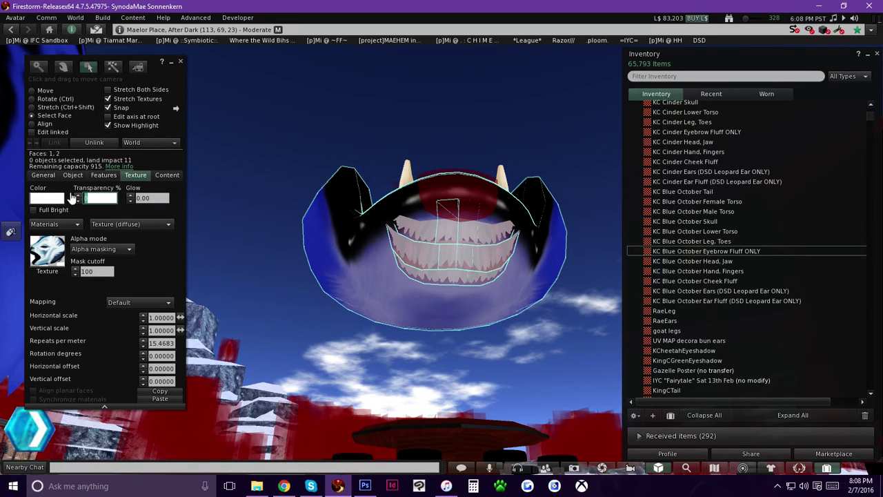
{"action": "type", "text": "100"}
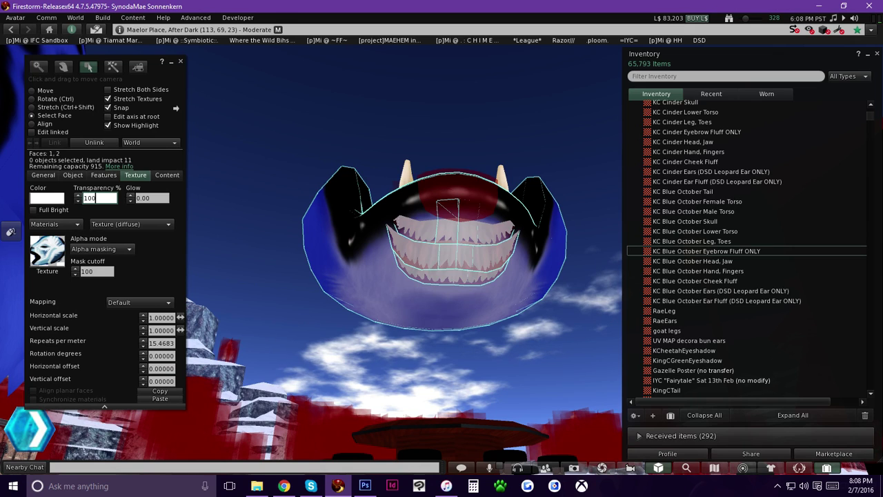
{"action": "key", "text": "Return"}
{"action": "left_click", "coordinate": [181, 61]}
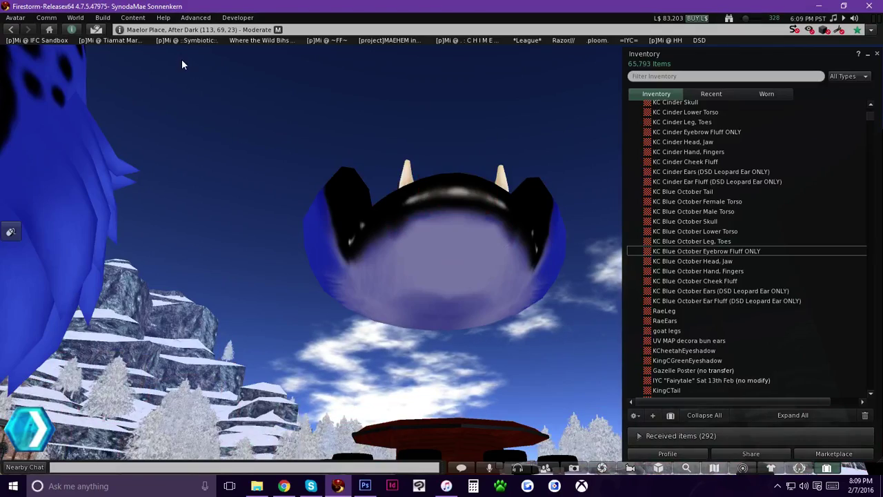
Step: Open the detached hand for editing with linked-part editing on, and select only the back of the hand
{"action": "left_click_drag", "start_coordinate": [383, 212], "coordinate": [487, 259], "text": "ctrl+alt"}
{"action": "left_click_drag", "start_coordinate": [543, 256], "coordinate": [445, 286], "text": "alt"}
{"action": "left_click", "coordinate": [446, 252], "text": "alt"}
{"action": "scroll", "coordinate": [442, 249], "scroll_direction": "up", "scroll_amount": 3}
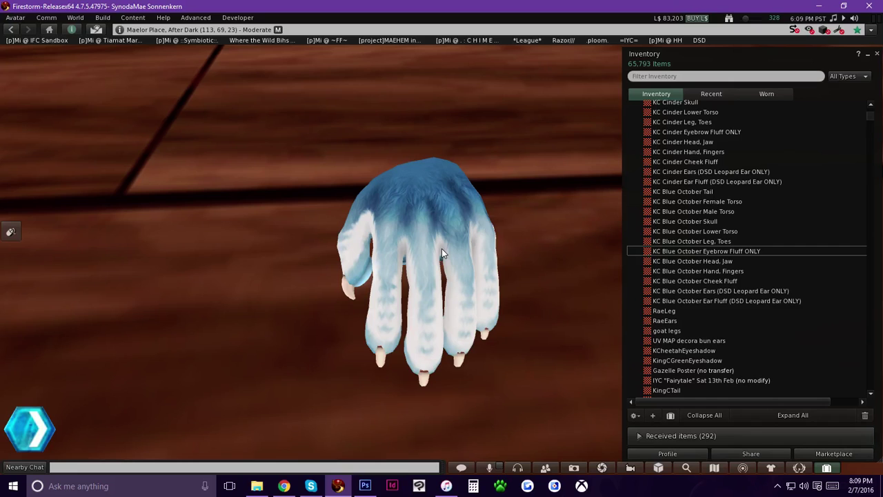
{"action": "right_click", "coordinate": [423, 215]}
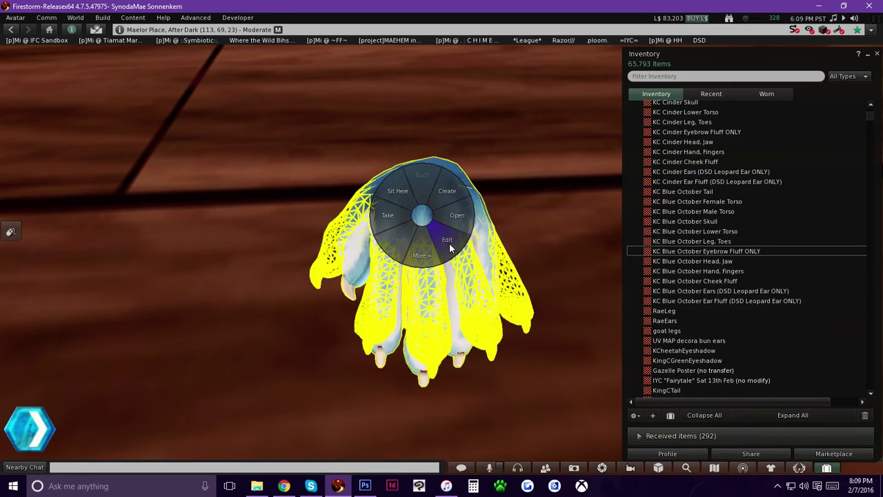
{"action": "left_click", "coordinate": [450, 243]}
{"action": "left_click", "coordinate": [56, 131]}
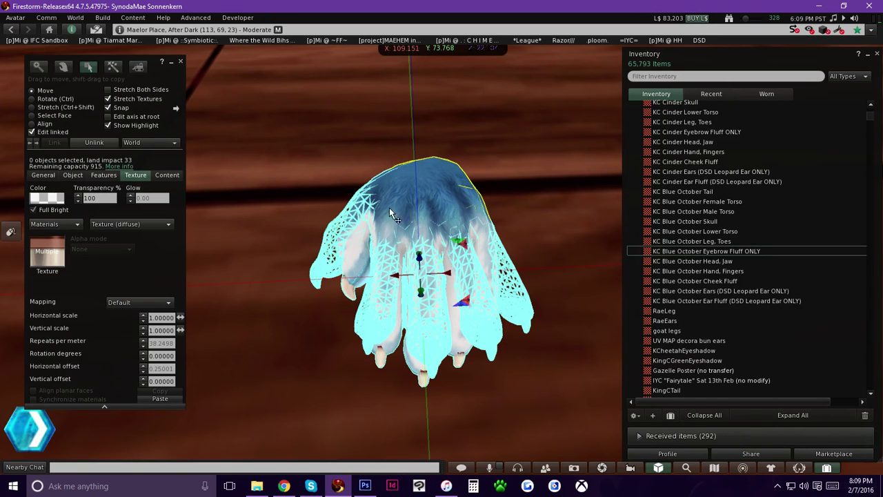
{"action": "left_click", "coordinate": [435, 190]}
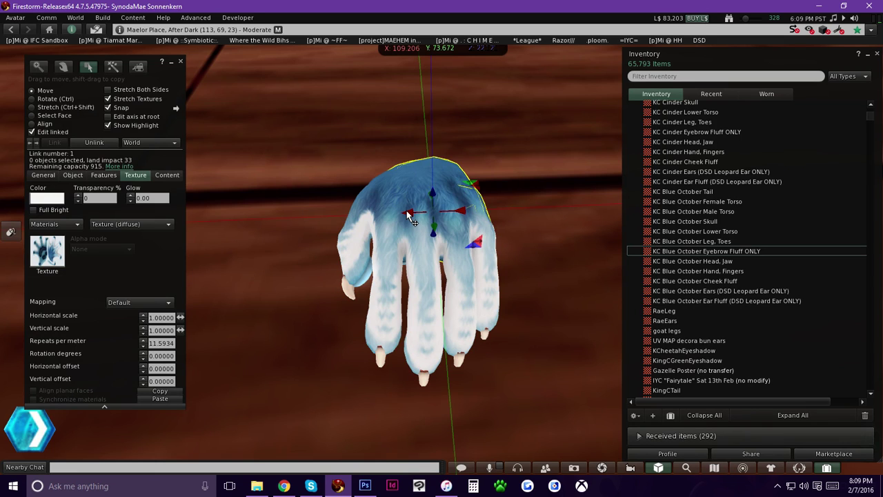
Step: Highlight transparent surfaces and add the visible finger parts to the hand selection
{"action": "key", "text": "ctrl"}
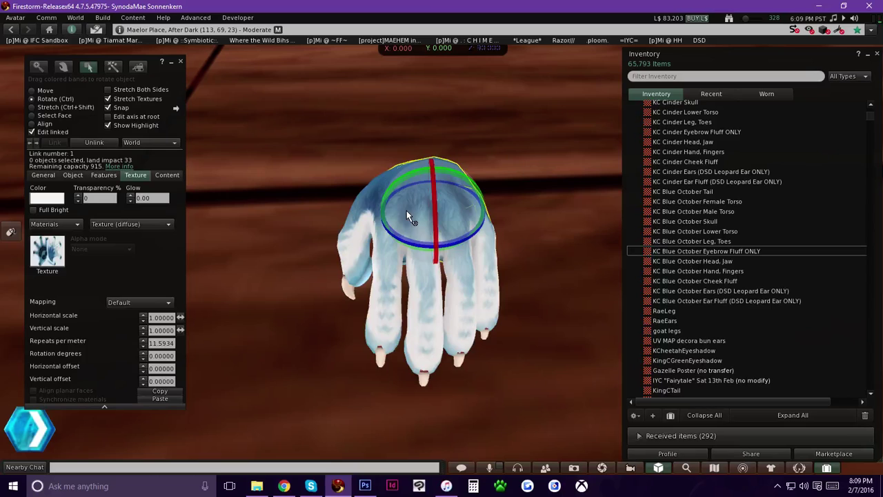
{"action": "key", "text": "ctrl+alt+t"}
{"action": "left_click_drag", "start_coordinate": [404, 244], "coordinate": [442, 304], "text": "ctrl+alt"}
{"action": "key", "text": "alt"}
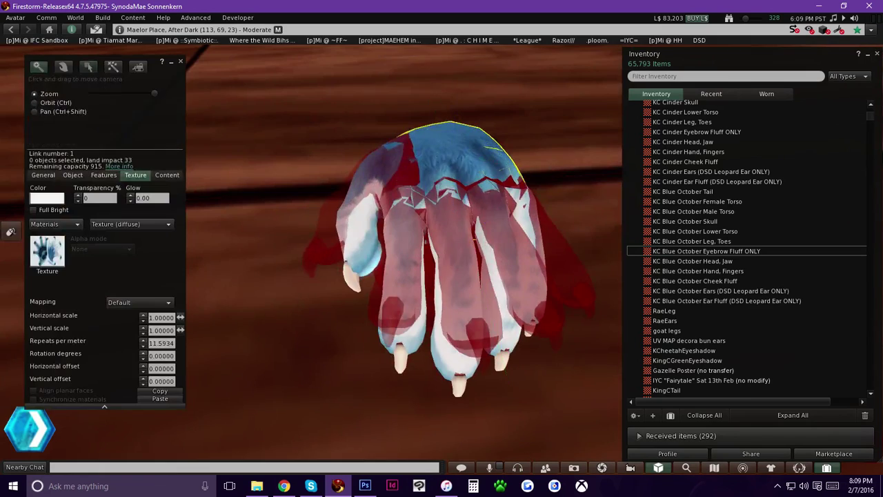
{"action": "left_click_drag", "start_coordinate": [393, 288], "coordinate": [420, 180], "text": "ctrl+alt"}
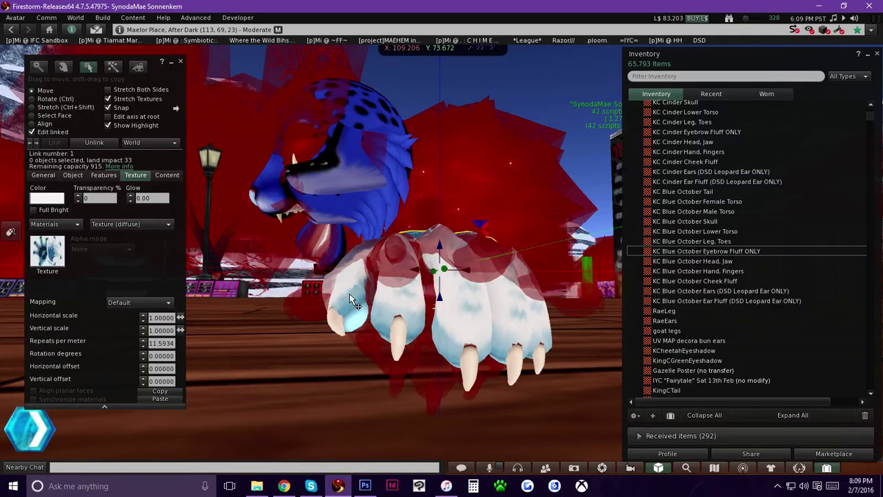
{"action": "left_click", "coordinate": [402, 298]}
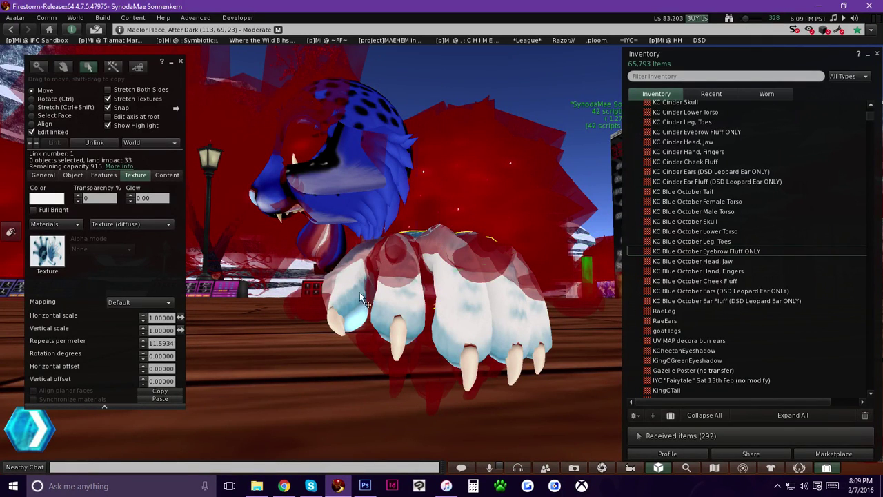
{"action": "left_click", "coordinate": [515, 328]}
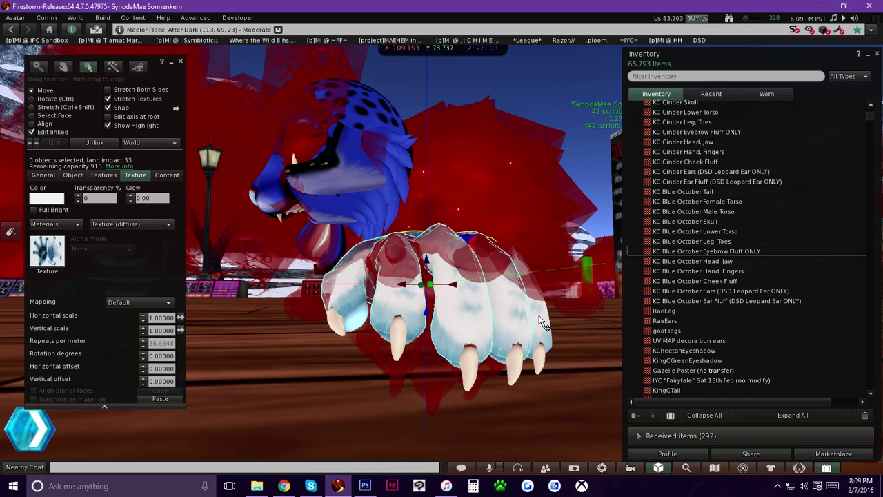
Step: Move the selected hand parts aside to check that all visible pieces are included, and undo the move
{"action": "left_click_drag", "start_coordinate": [489, 274], "coordinate": [483, 345], "text": "ctrl+alt"}
{"action": "left_click_drag", "start_coordinate": [428, 119], "coordinate": [310, 262], "text": "ctrl+alt"}
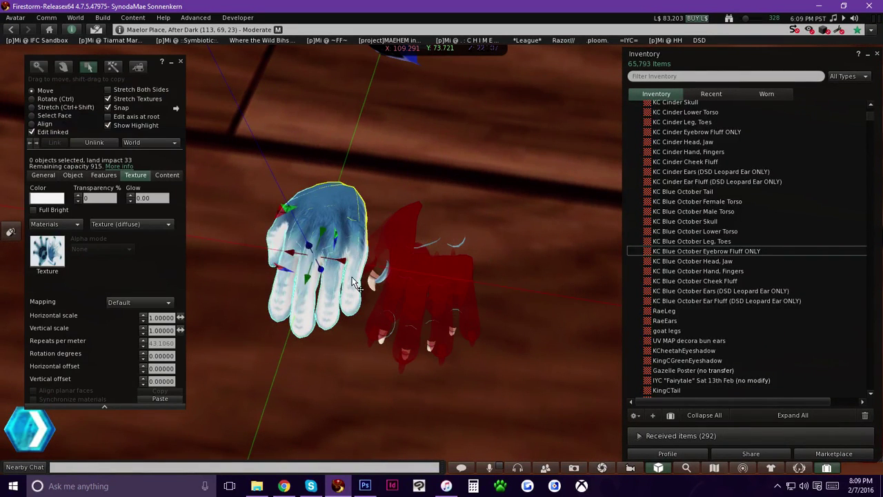
{"action": "left_click_drag", "start_coordinate": [419, 280], "coordinate": [445, 257], "text": "alt"}
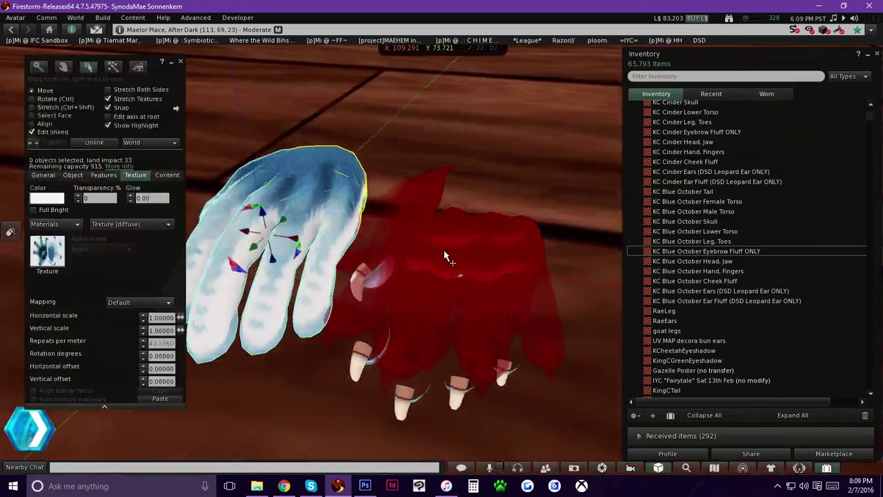
{"action": "key", "text": "ctrl+z"}
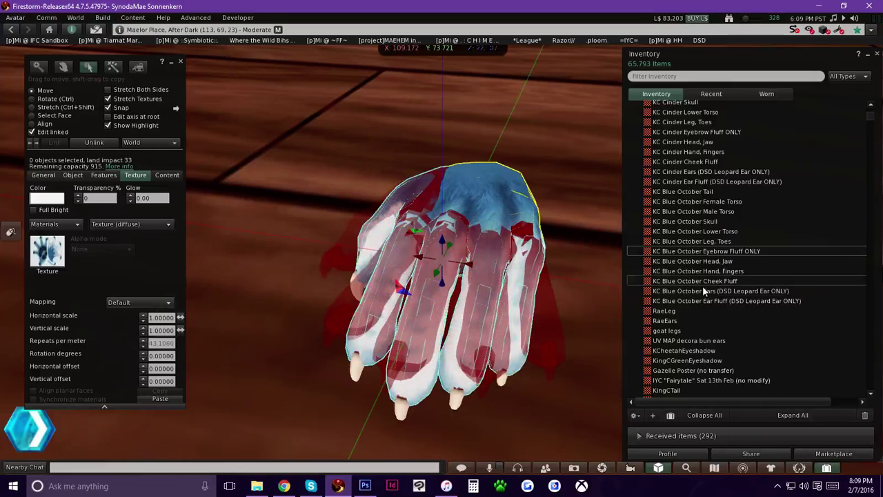
Step: Apply the KC Blue October Hand, Fingers texture to the selected hand parts and turn off the transparency highlighting
{"action": "left_click", "coordinate": [711, 252]}
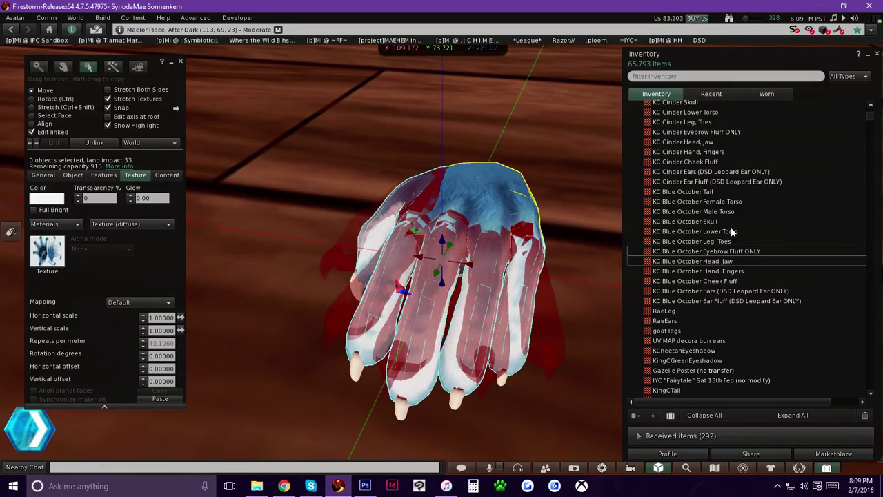
{"action": "left_click", "coordinate": [706, 270]}
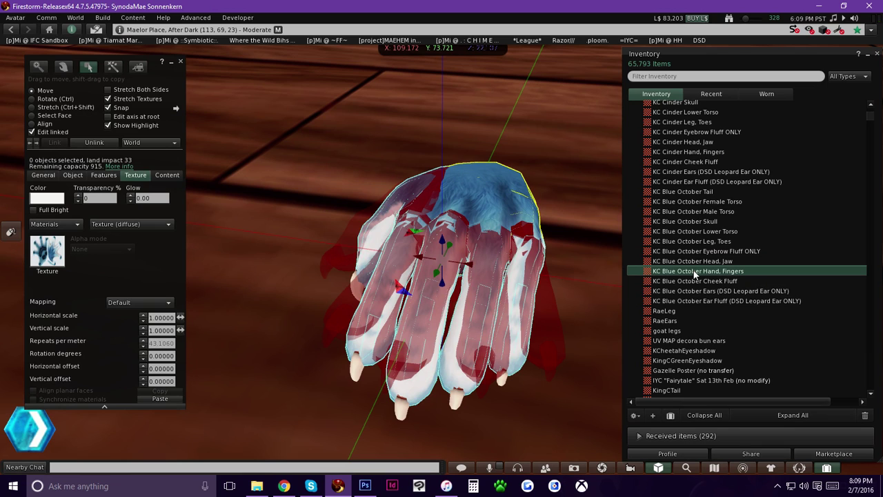
{"action": "left_click_drag", "start_coordinate": [715, 274], "coordinate": [50, 252]}
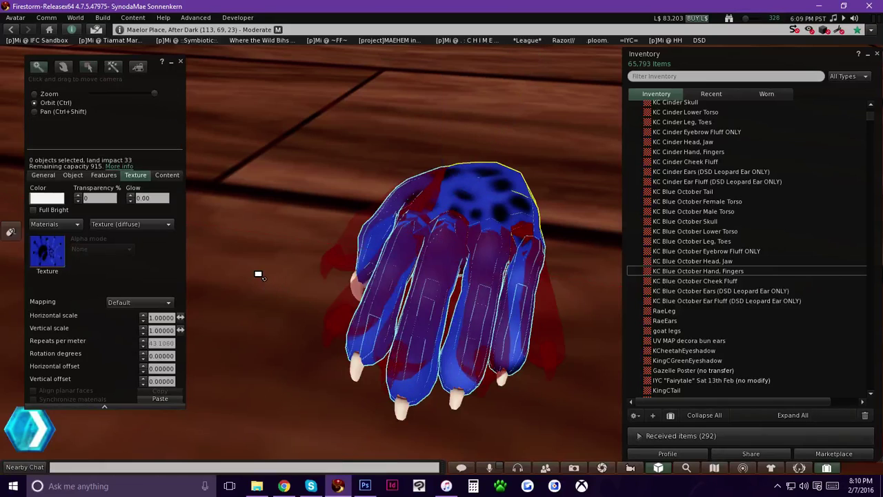
{"action": "key", "text": "ctrl+alt+t"}
{"action": "left_click_drag", "start_coordinate": [260, 279], "coordinate": [260, 279], "text": "alt"}
Step: Select the detached foot, undo its trial move and add the visible leg piece to the selection
{"action": "mouse_move", "coordinate": [460, 243]}
{"action": "left_mouse_down", "text": "alt"}
{"action": "mouse_move", "coordinate": [467, 241]}
{"action": "mouse_move", "coordinate": [443, 247]}
{"action": "mouse_move", "coordinate": [452, 238]}
{"action": "left_mouse_up", "text": "alt"}
{"action": "left_click", "coordinate": [451, 239], "text": "alt"}
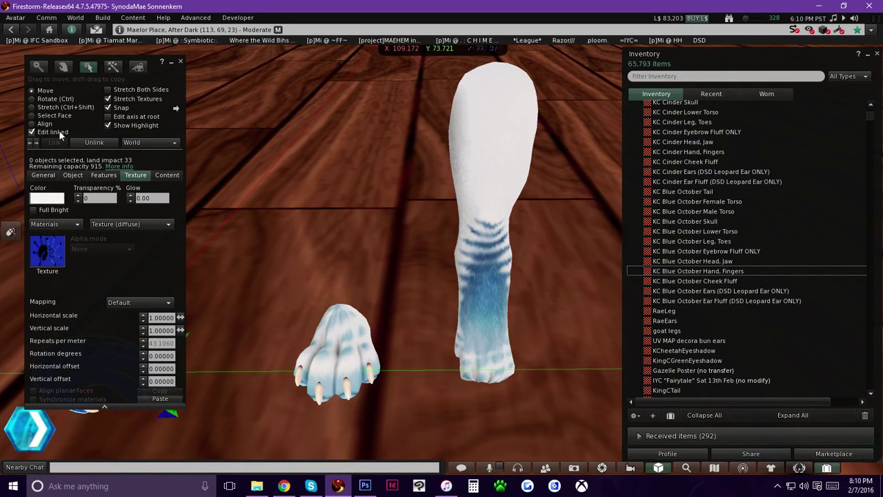
{"action": "left_click", "coordinate": [347, 323]}
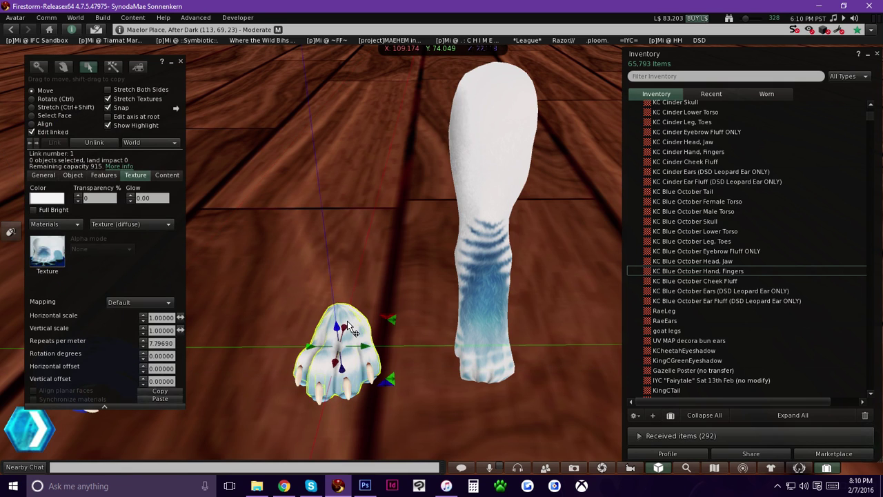
{"action": "left_click_drag", "start_coordinate": [360, 347], "coordinate": [283, 352]}
{"action": "key", "text": "ctrl+z"}
{"action": "left_click", "coordinate": [478, 307], "text": "shift"}
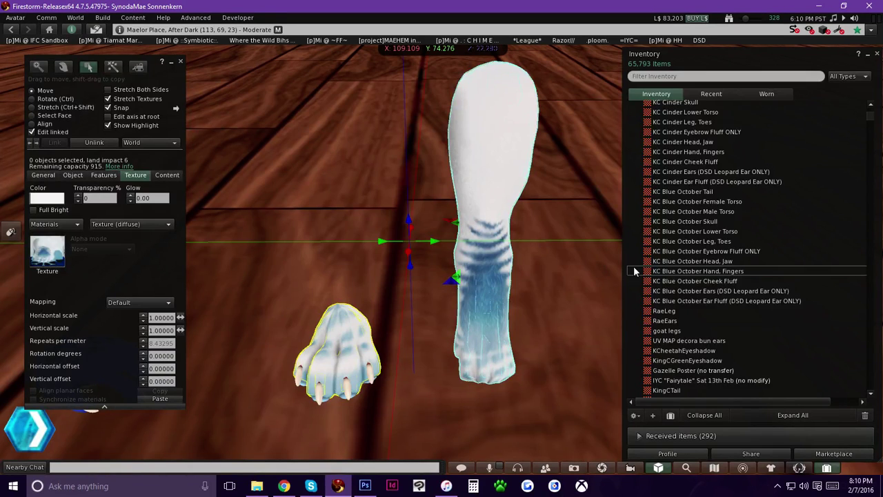
Step: Apply the KC Blue October Leg, Toes texture to the selected foot and leg, and finish editing
{"action": "left_click", "coordinate": [708, 242]}
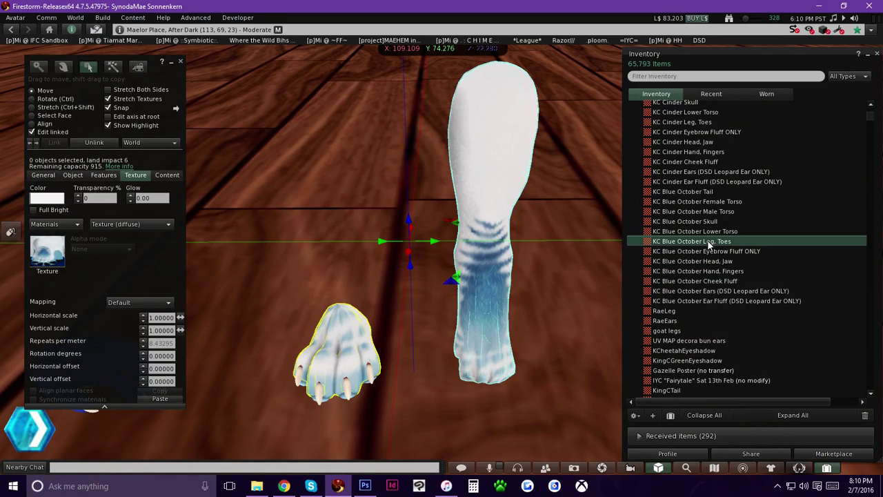
{"action": "left_click_drag", "start_coordinate": [718, 243], "coordinate": [188, 258]}
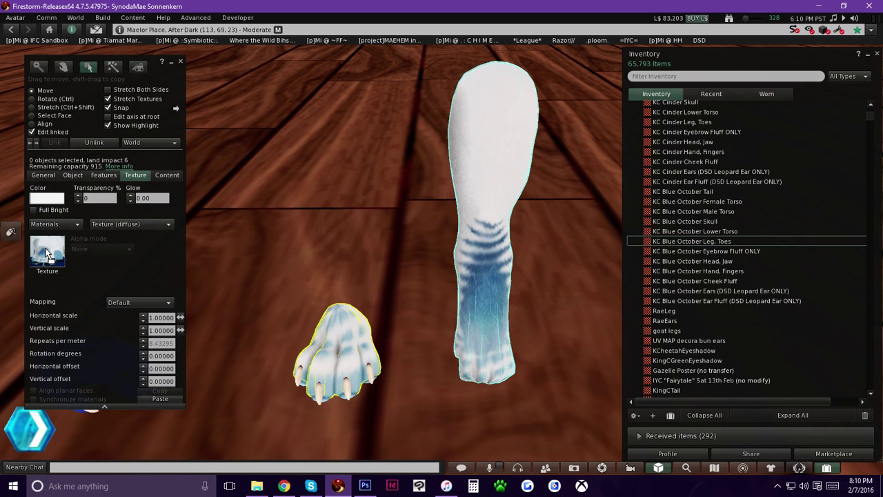
{"action": "left_click_drag", "start_coordinate": [48, 256], "coordinate": [47, 254]}
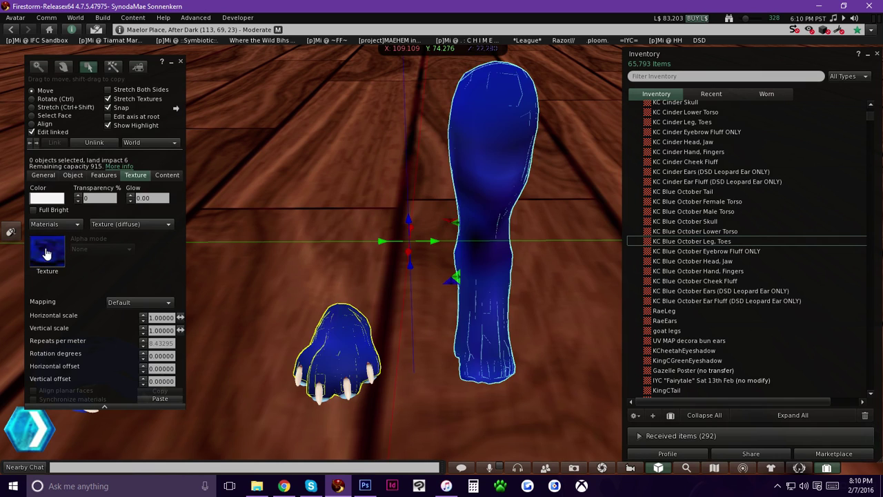
{"action": "left_click", "coordinate": [181, 63]}
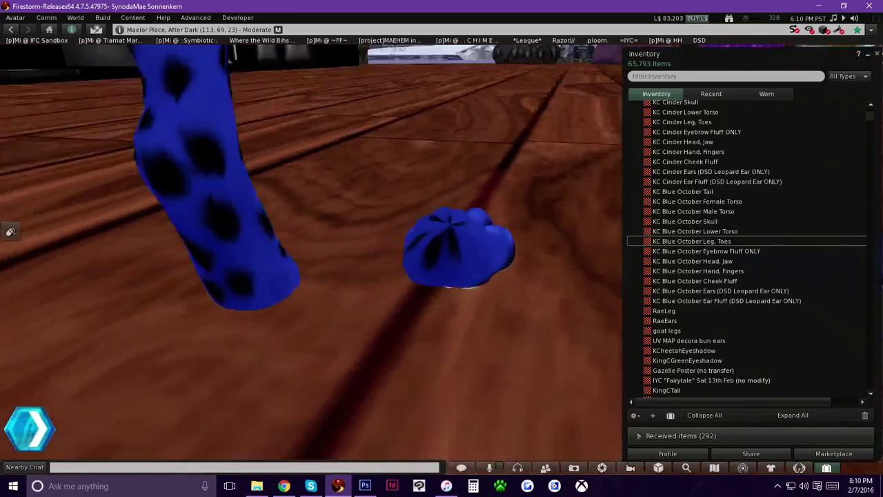
Step: Examine the retextured foot and leg, and view all finished body parts together with the inventory closed
{"action": "left_click_drag", "start_coordinate": [442, 253], "coordinate": [475, 220], "text": "alt"}
{"action": "left_click", "coordinate": [476, 220], "text": "alt"}
{"action": "left_click_drag", "start_coordinate": [338, 225], "coordinate": [386, 242], "text": "alt"}
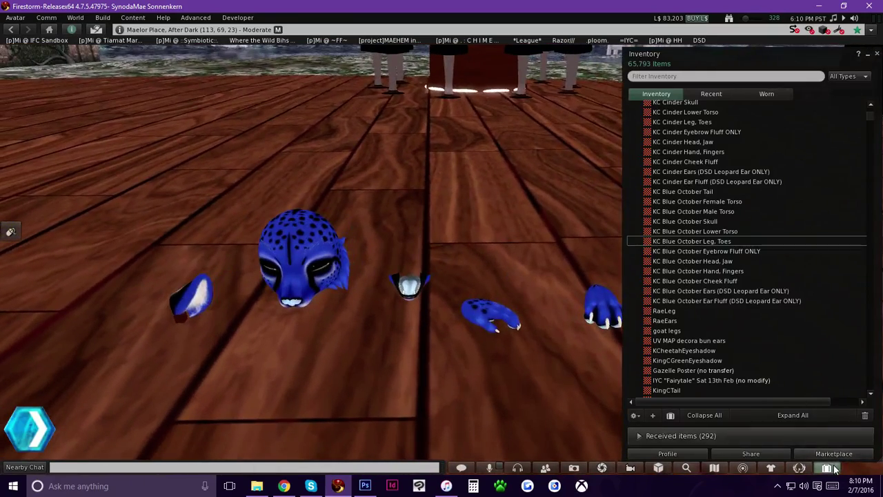
{"action": "left_click", "coordinate": [829, 469]}
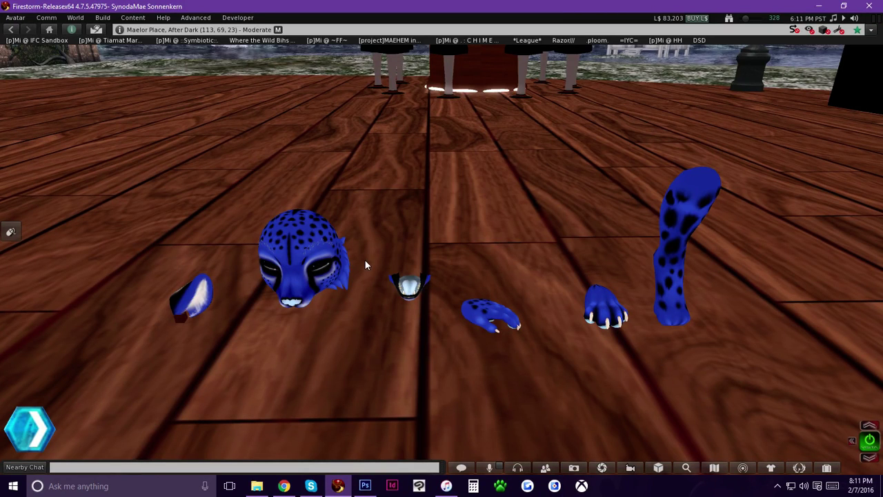
{"action": "scroll", "coordinate": [345, 266], "scroll_direction": "up", "scroll_amount": 2}
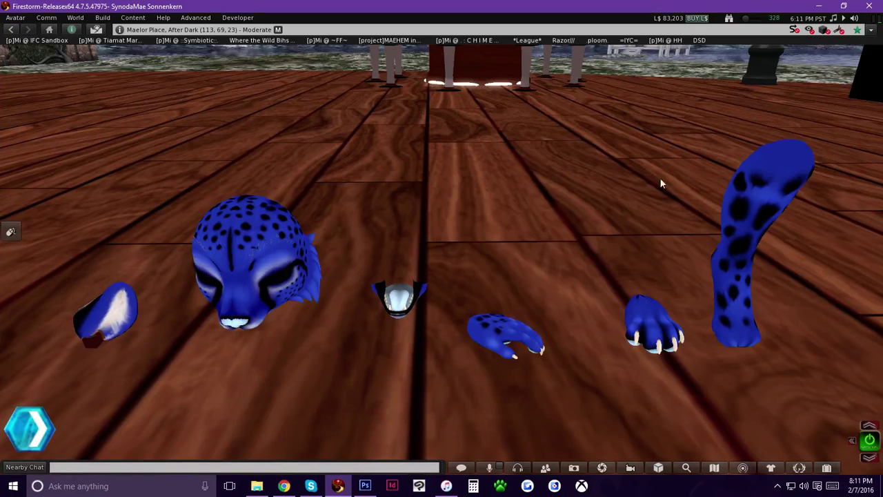
{"action": "key", "text": "super+d"}
{"action": "left_click", "coordinate": [777, 487]}
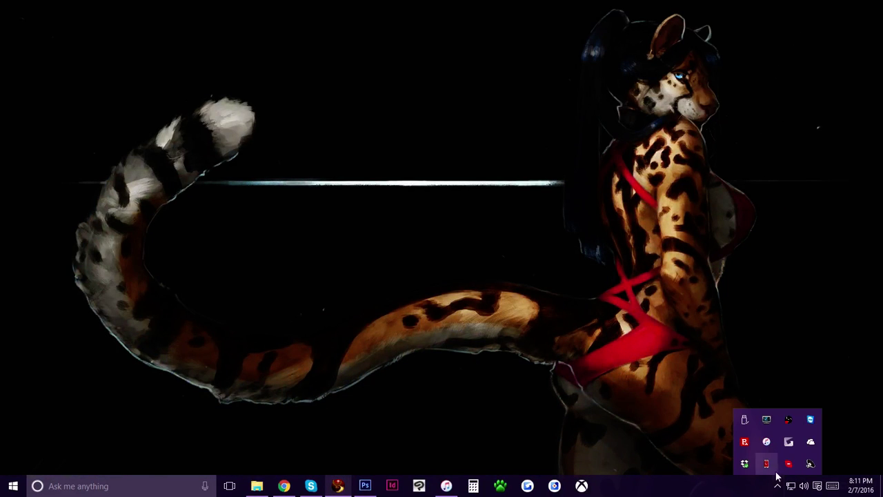
{"action": "right_click", "coordinate": [789, 421]}
{"action": "left_click", "coordinate": [813, 415]}
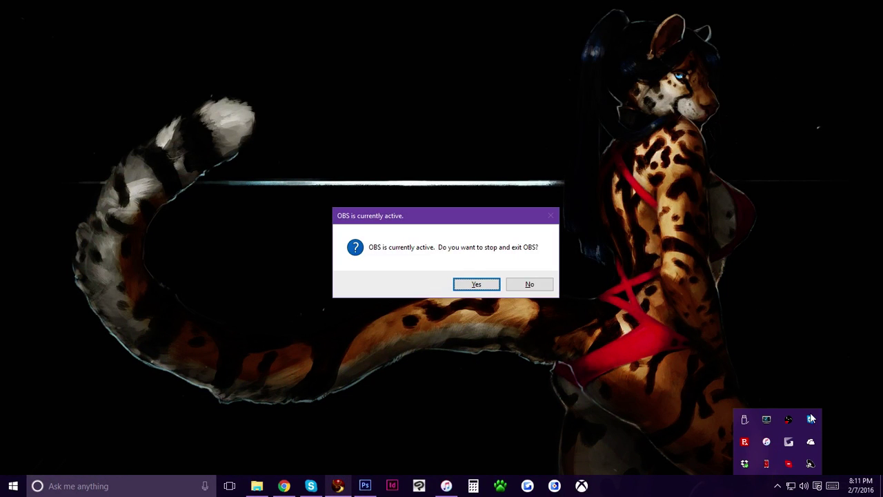